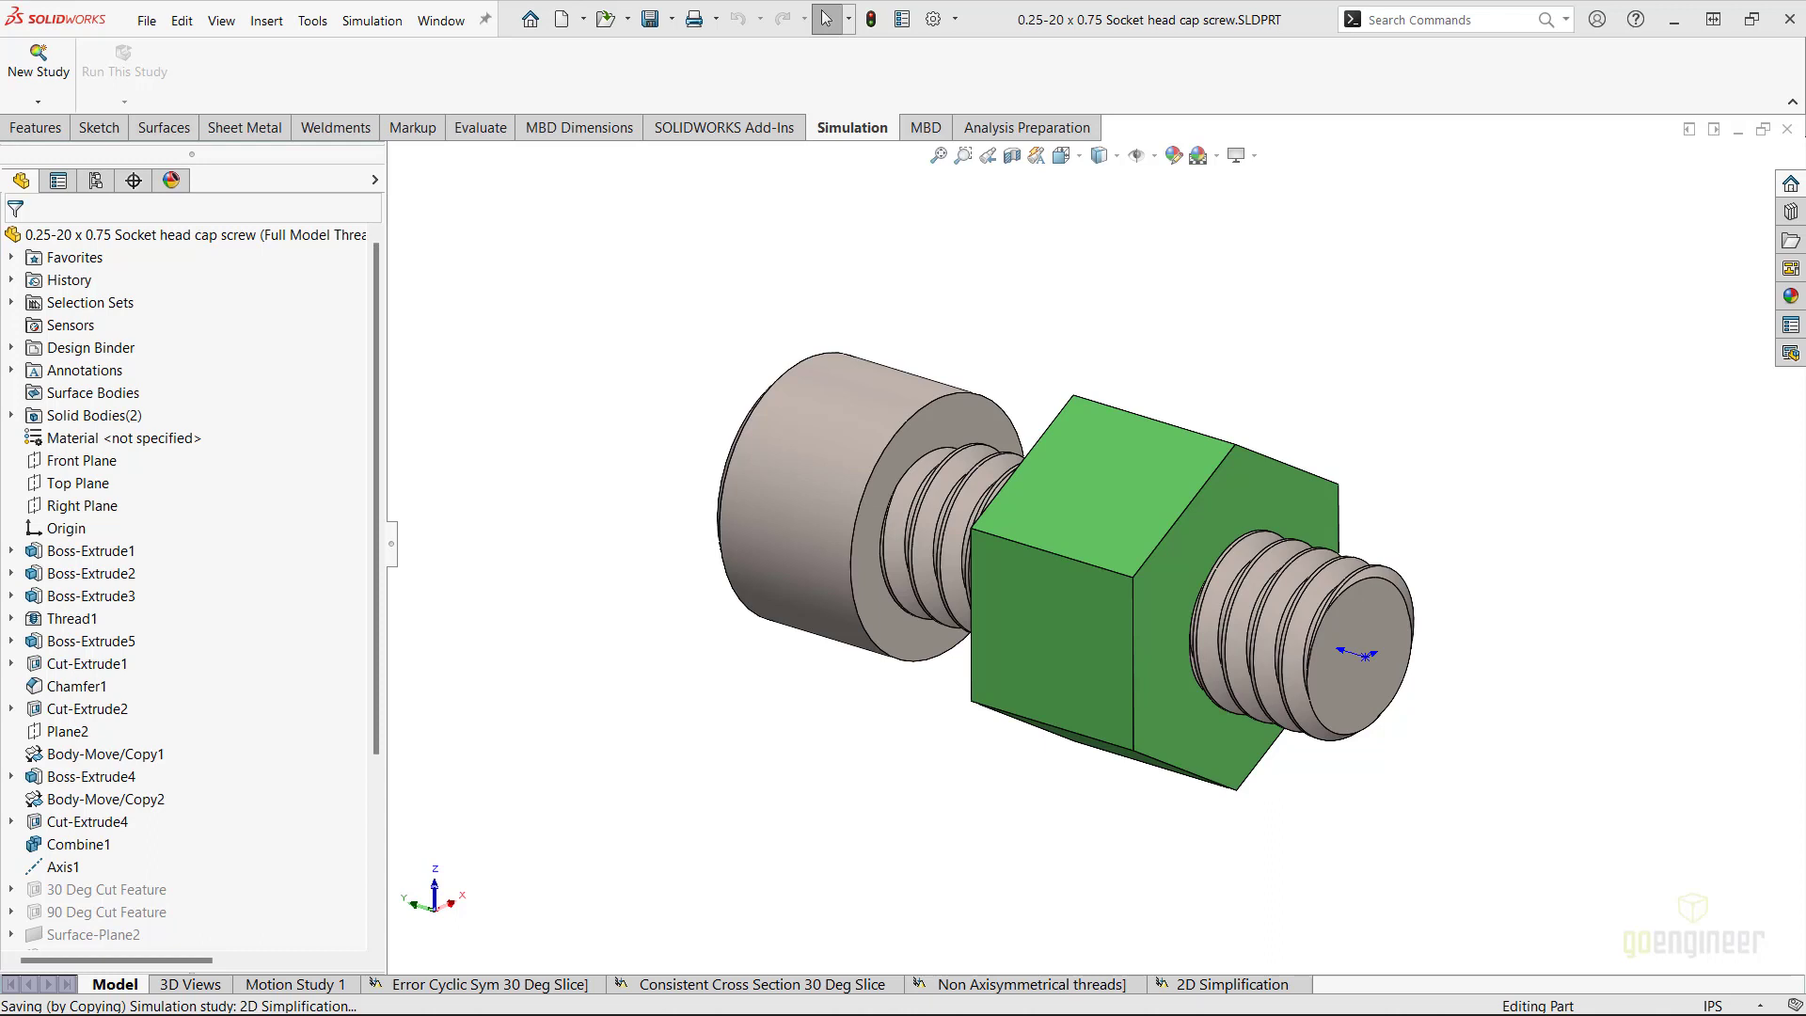
Step: Pan the screw model up and to the right
{"action": "middle_click_drag", "start_coordinate": [734, 602], "coordinate": [951, 480], "text": "ctrl"}
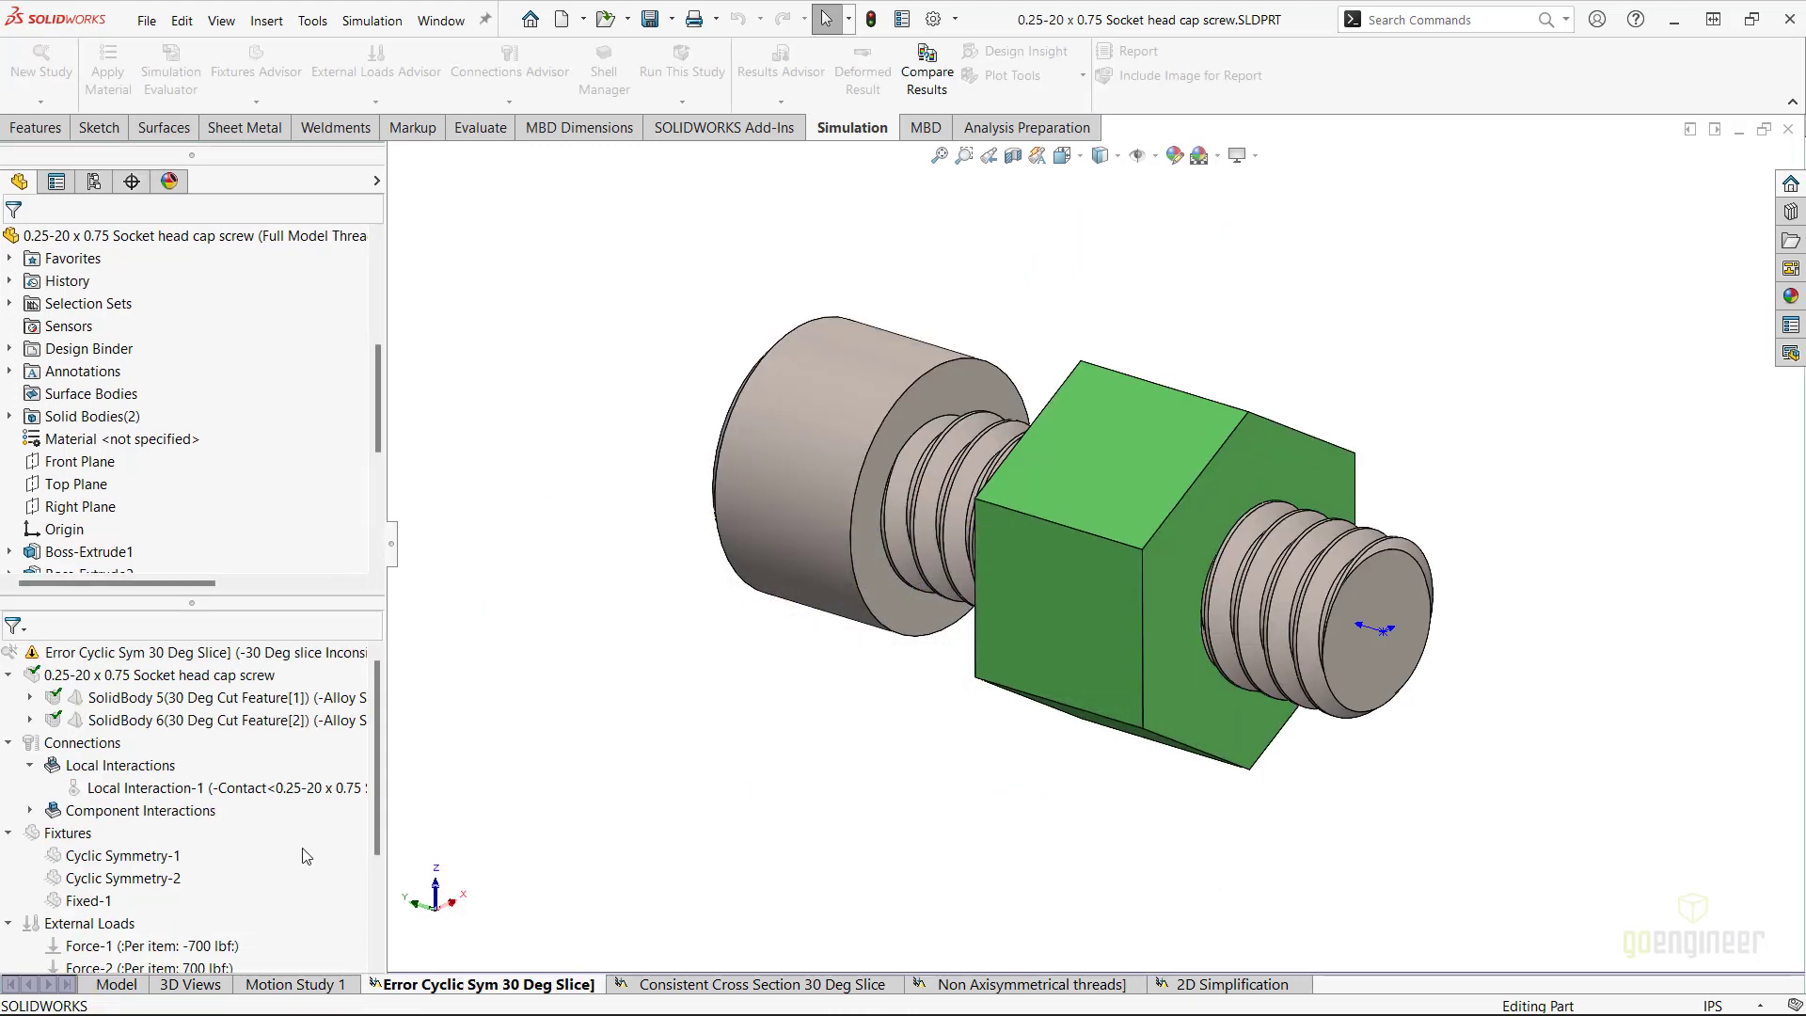
Step: Check the Local Interaction-1 contact options, then switch to the Error Cyclic Sym 30 Deg Slice study
{"action": "left_click", "coordinate": [216, 788]}
{"action": "right_click", "coordinate": [258, 788]}
{"action": "key", "text": "Escape"}
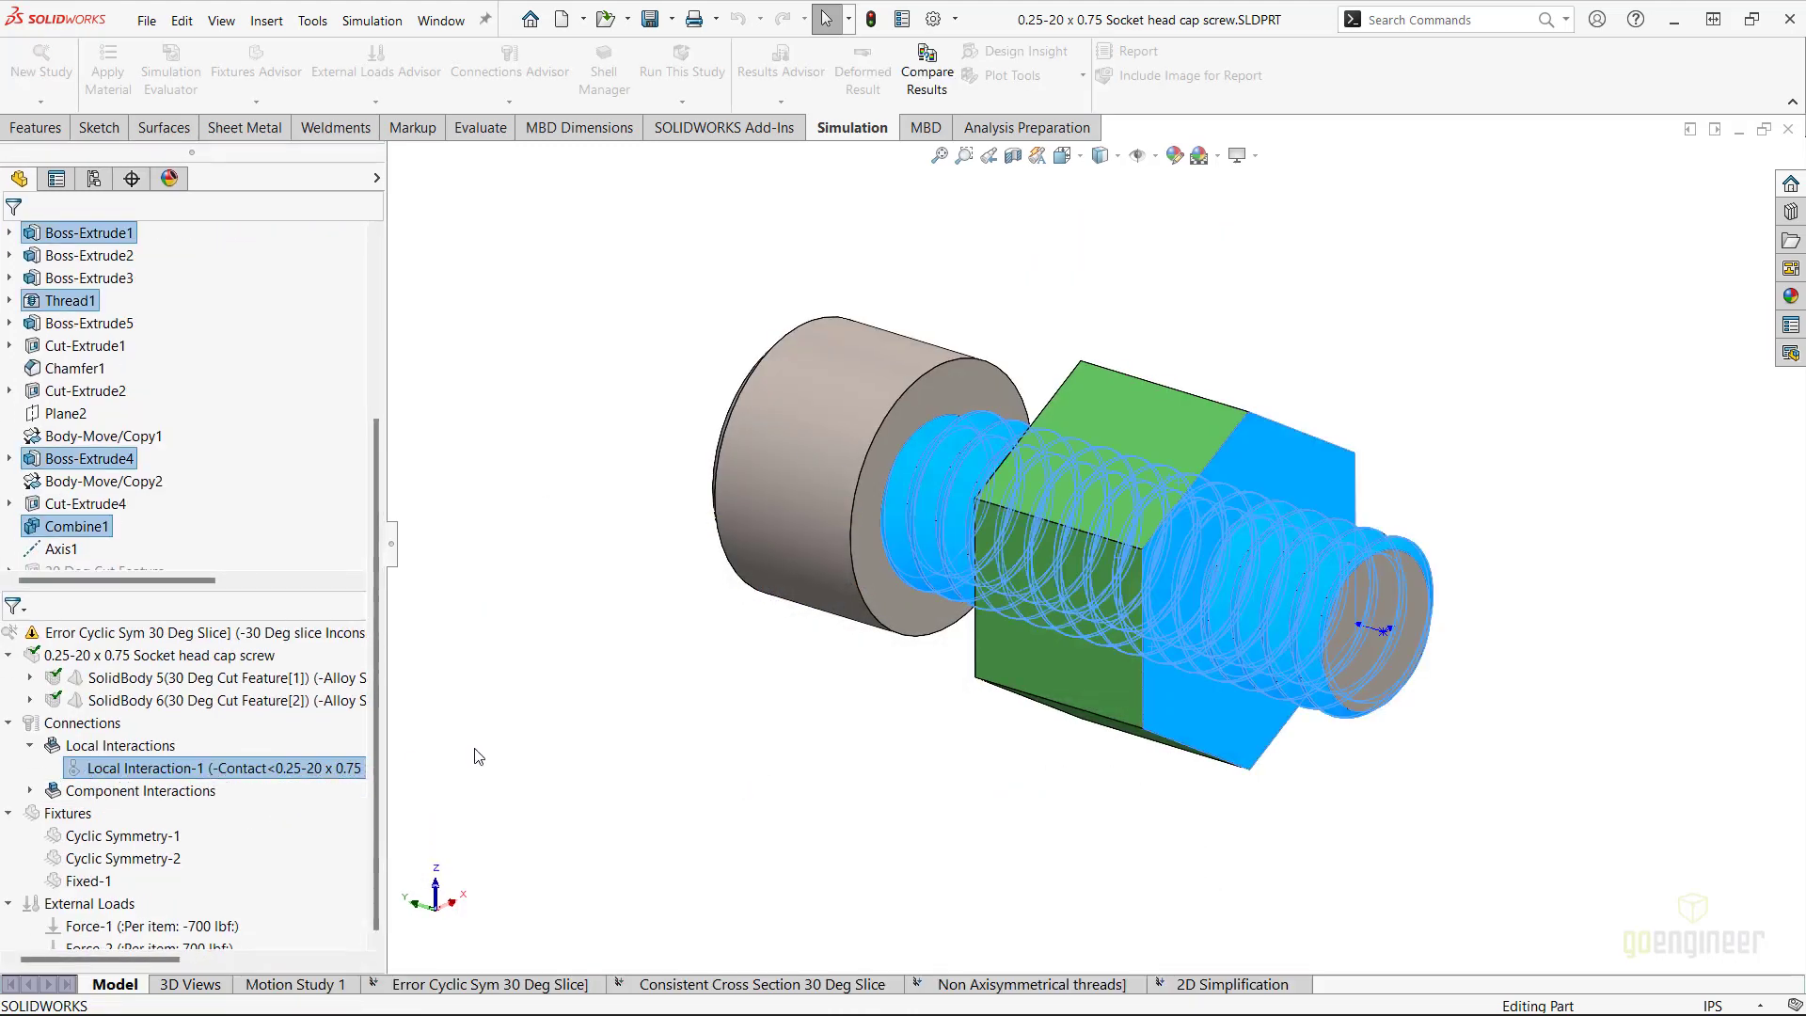
{"action": "key", "text": "ctrl+Page_Down"}
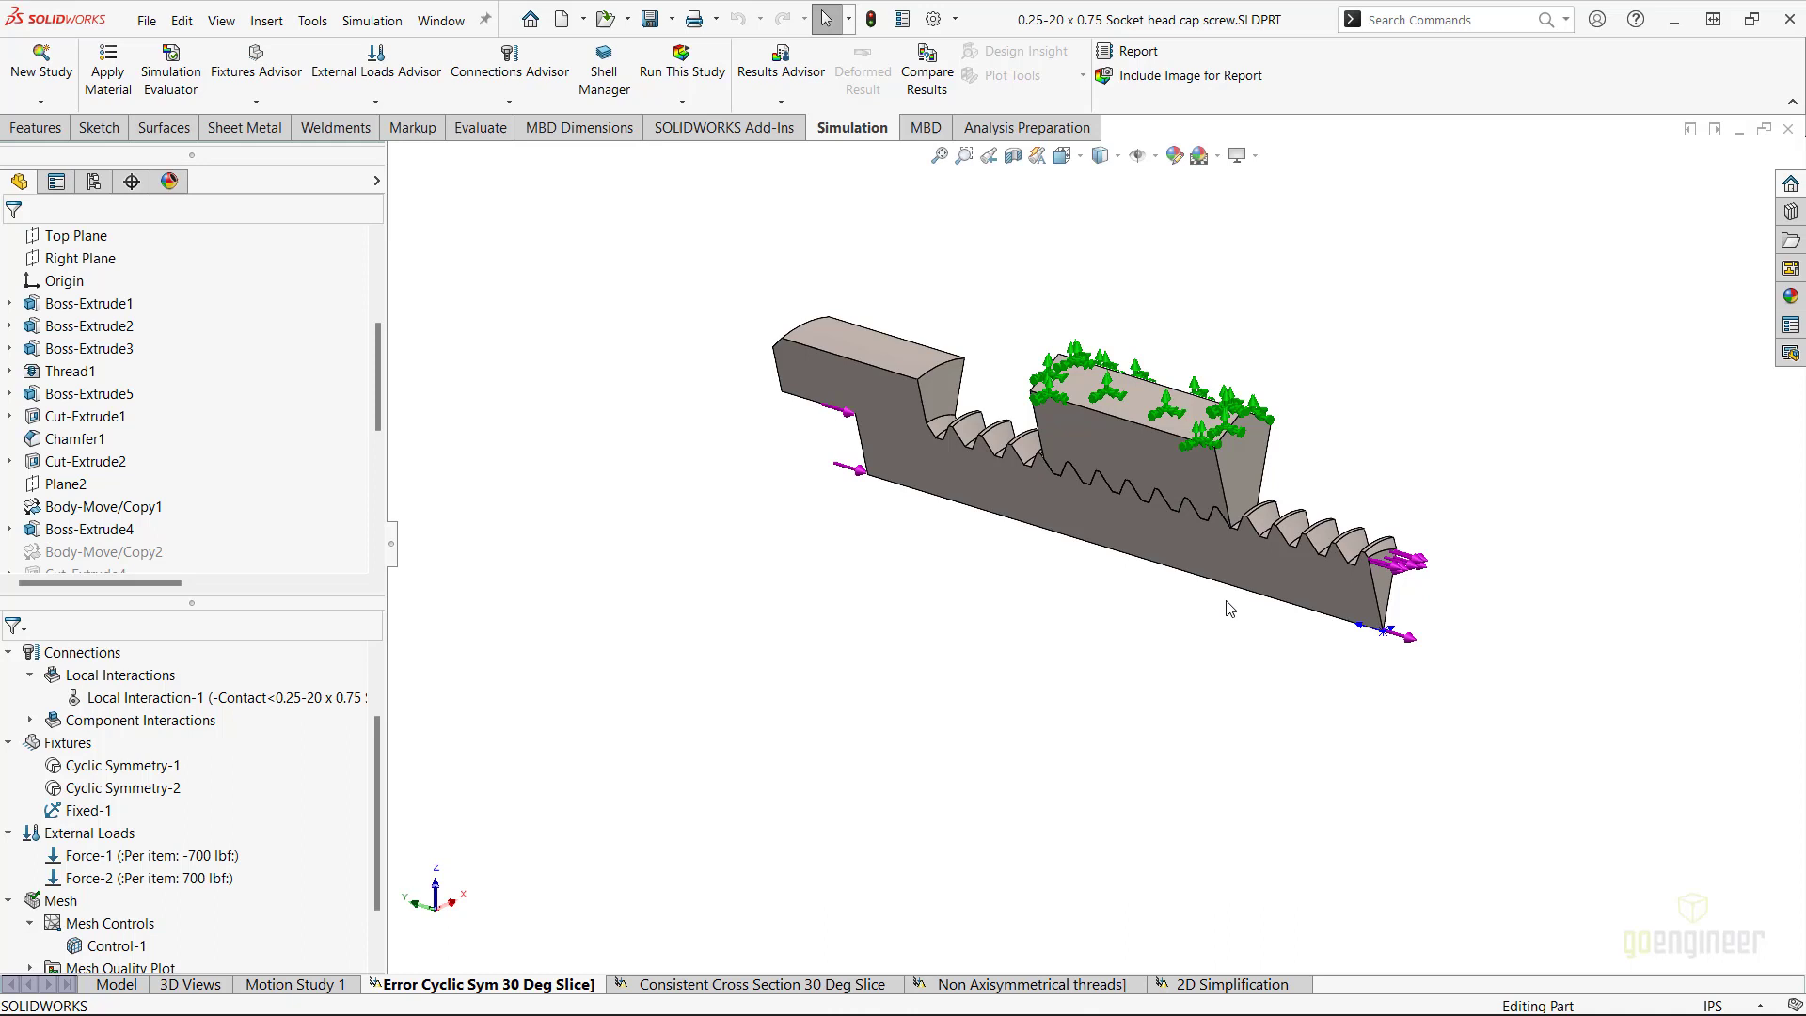
Step: Orbit the 30° slice end-on, zoom, and open the Cyclic Symmetry-1 fixture's options
{"action": "middle_click_drag", "start_coordinate": [1226, 606], "coordinate": [1167, 581]}
{"action": "scroll", "coordinate": [1167, 581], "scroll_direction": "down", "scroll_amount": 4}
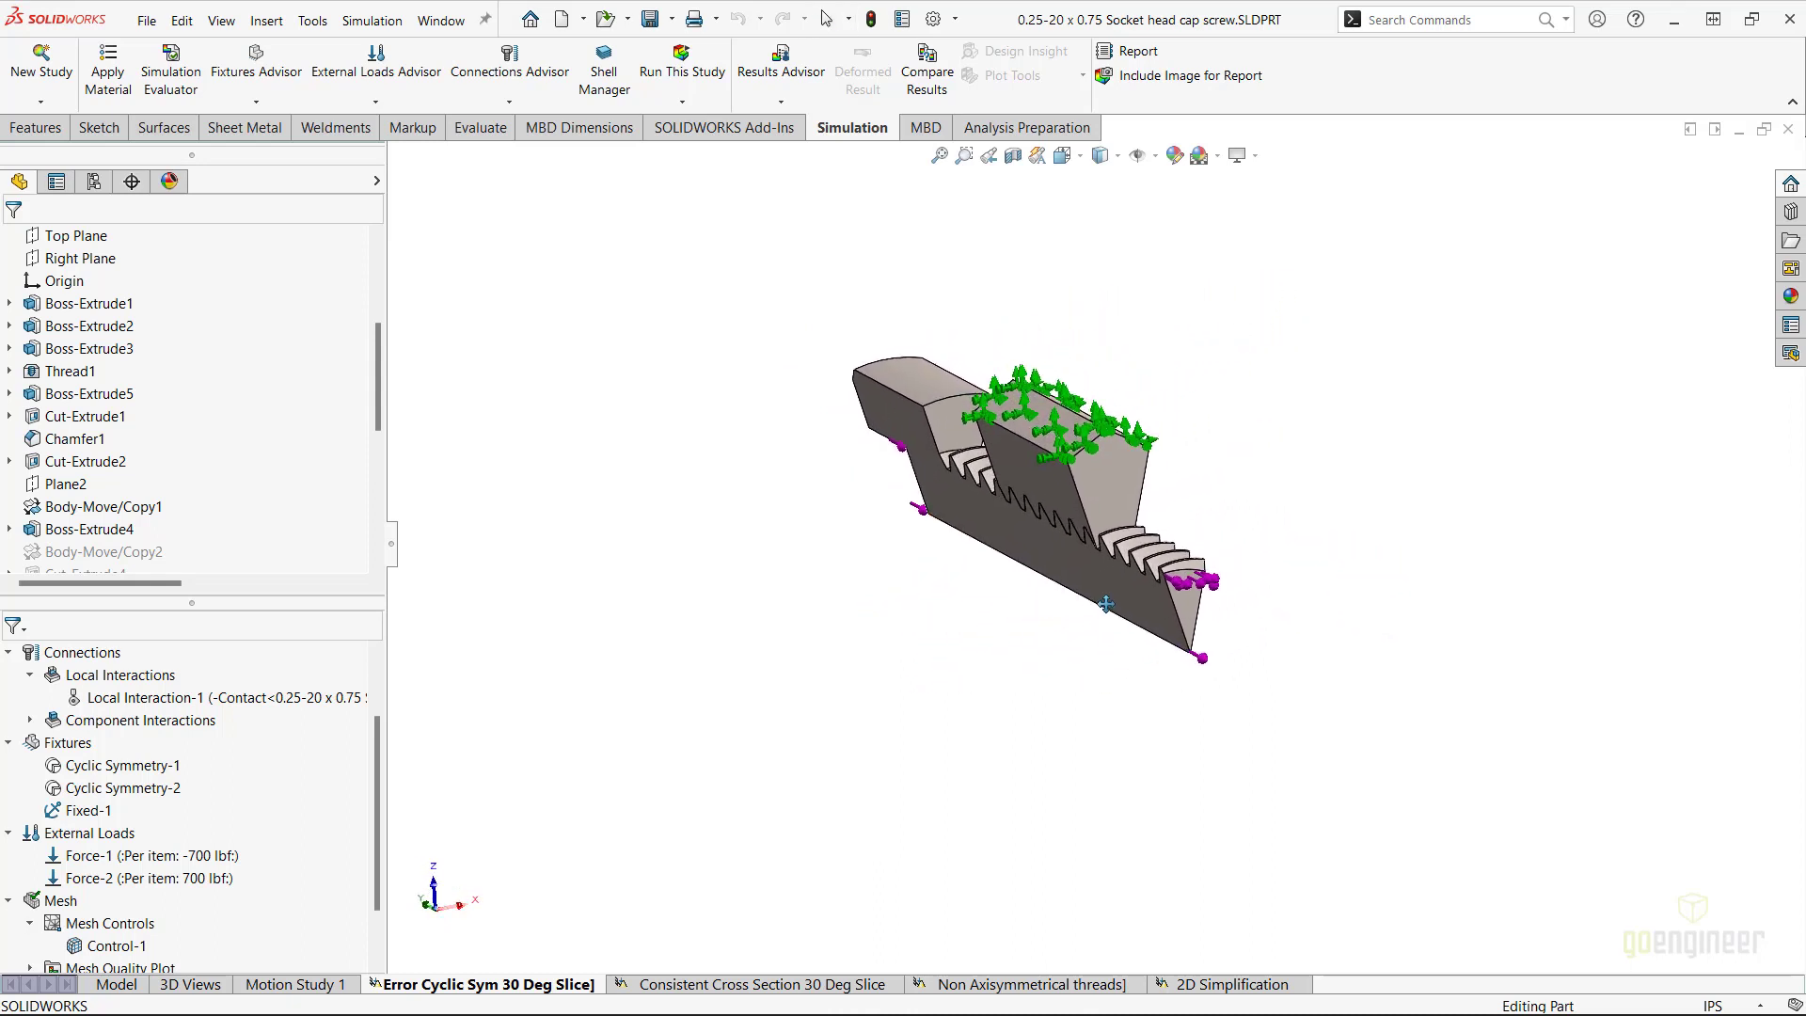
{"action": "scroll", "coordinate": [959, 526], "scroll_direction": "down", "scroll_amount": 1}
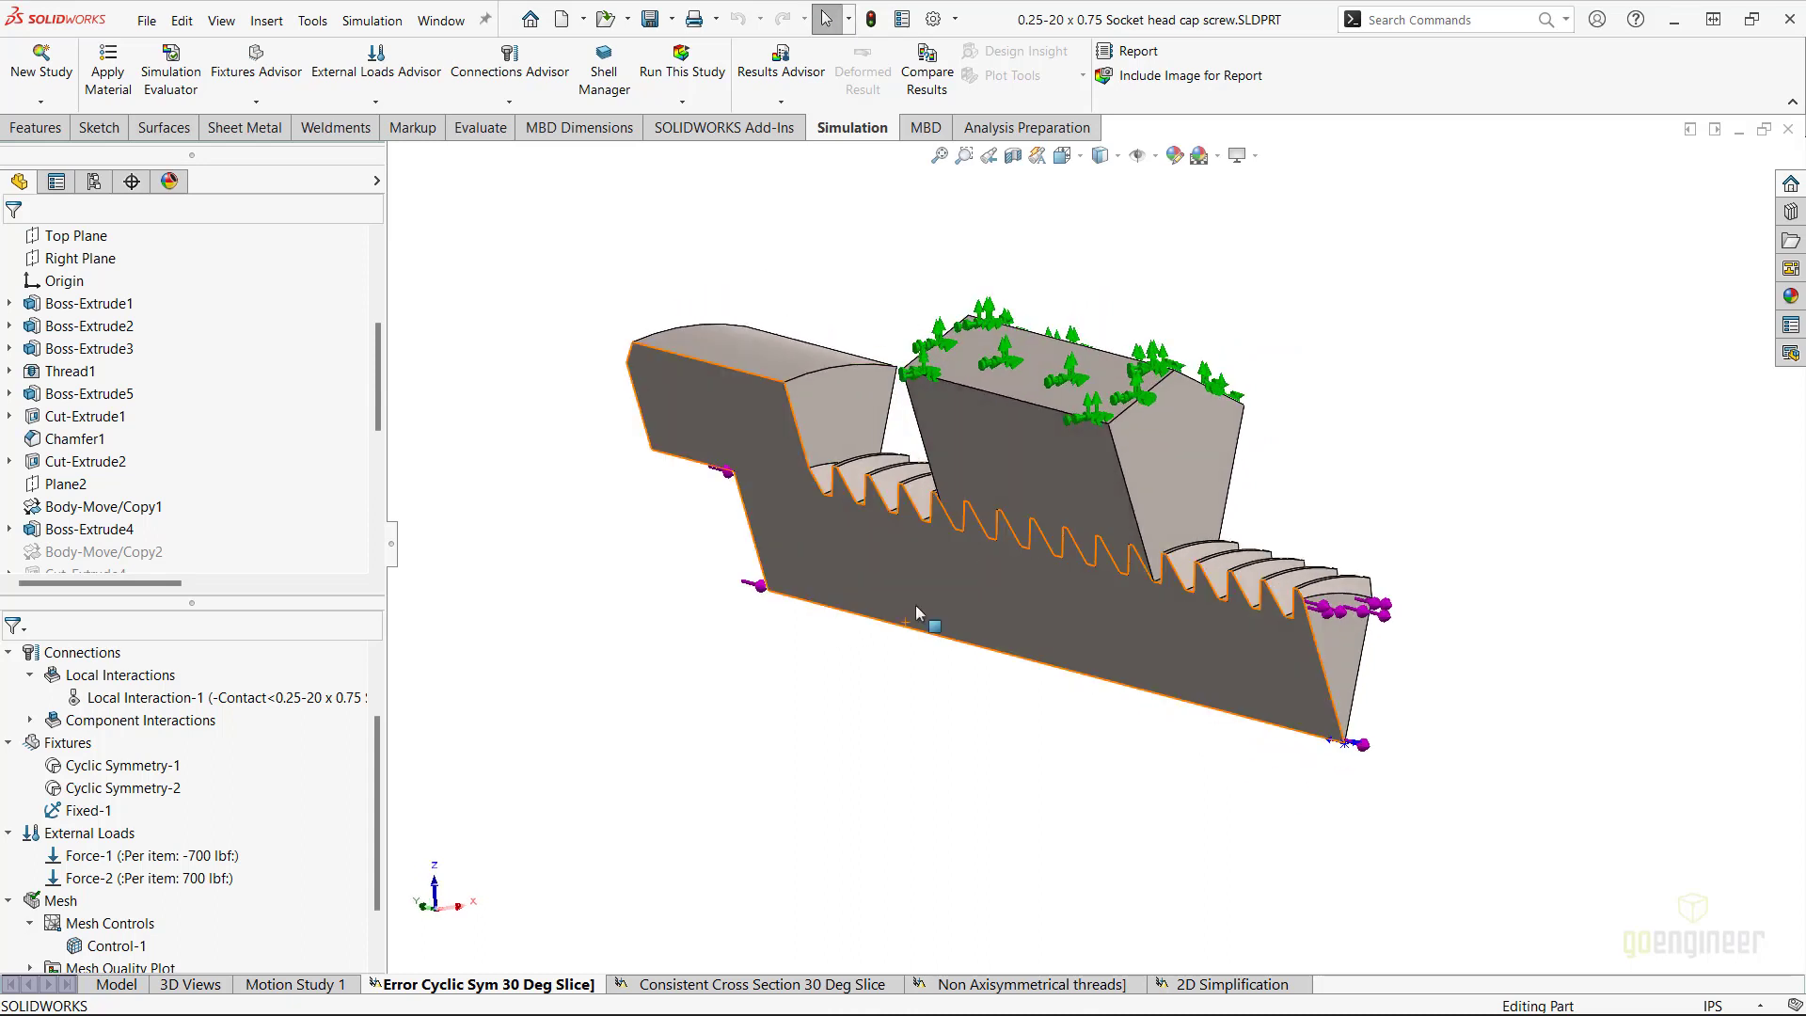
{"action": "left_click", "coordinate": [107, 777]}
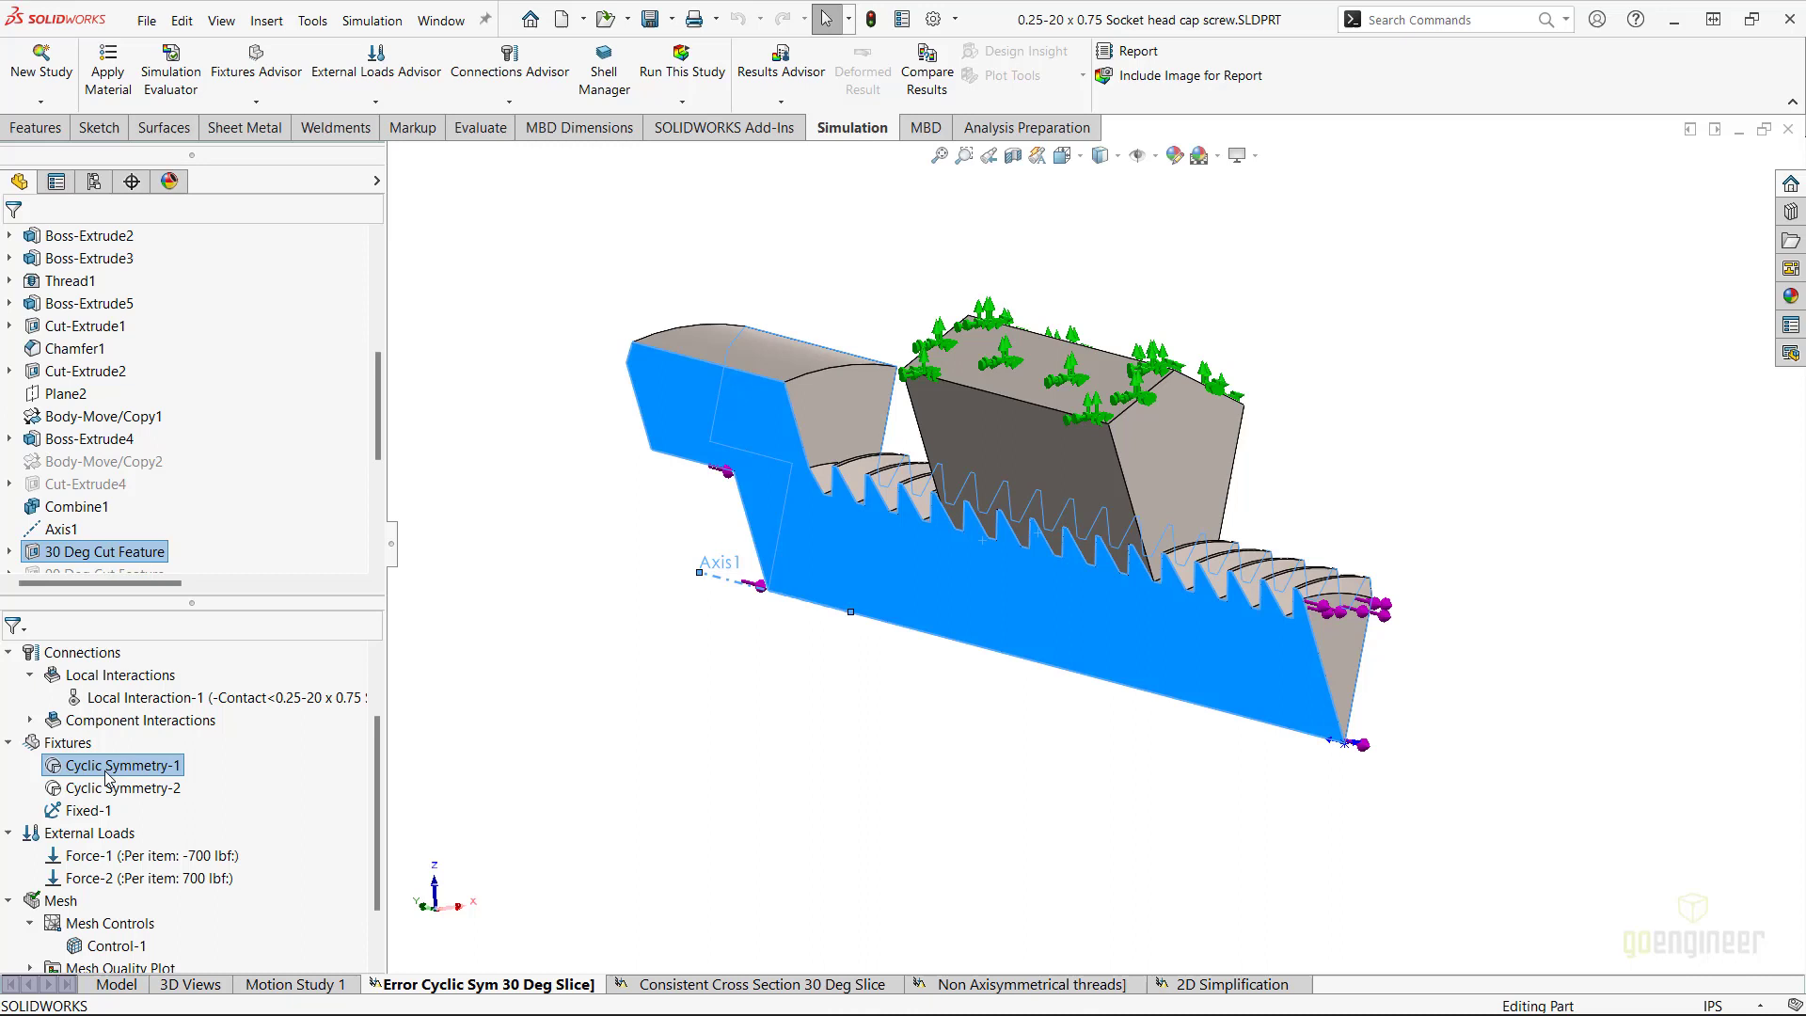
{"action": "right_click", "coordinate": [106, 777]}
{"action": "left_click", "coordinate": [142, 786]}
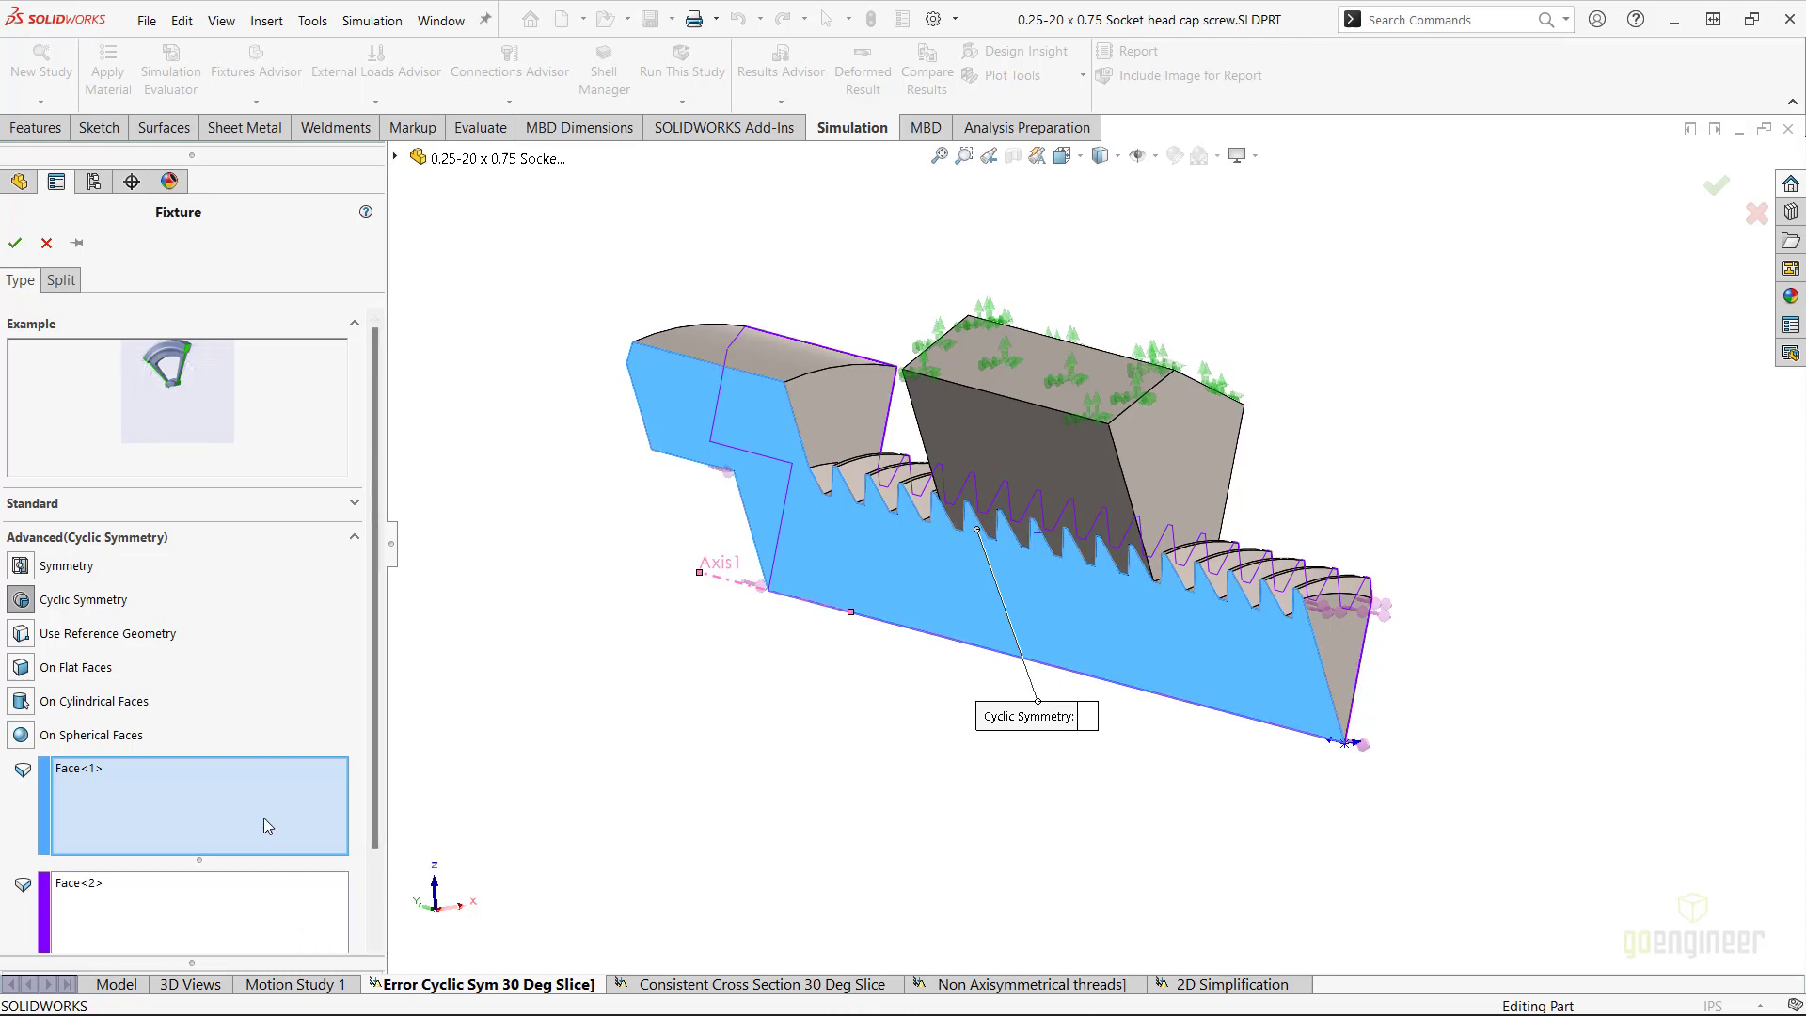
{"action": "left_click", "coordinate": [251, 900]}
{"action": "middle_click_drag", "start_coordinate": [661, 710], "coordinate": [842, 676]}
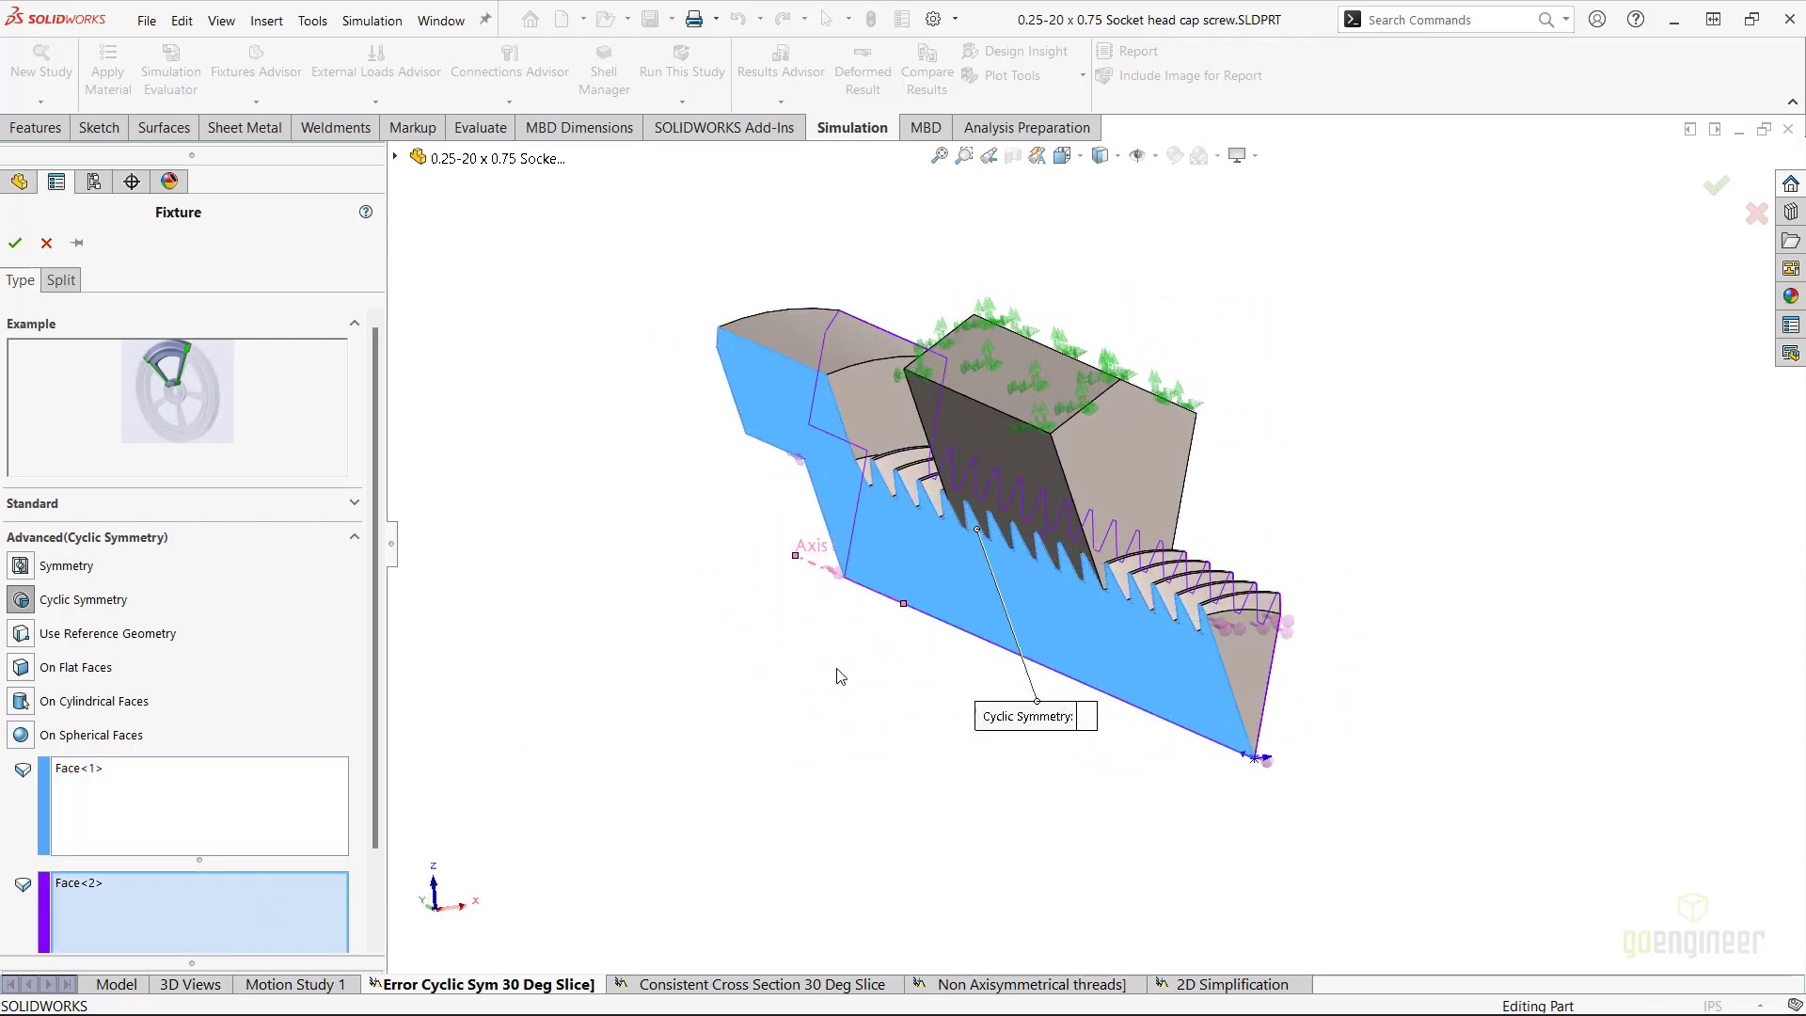
{"action": "left_click", "coordinate": [57, 244]}
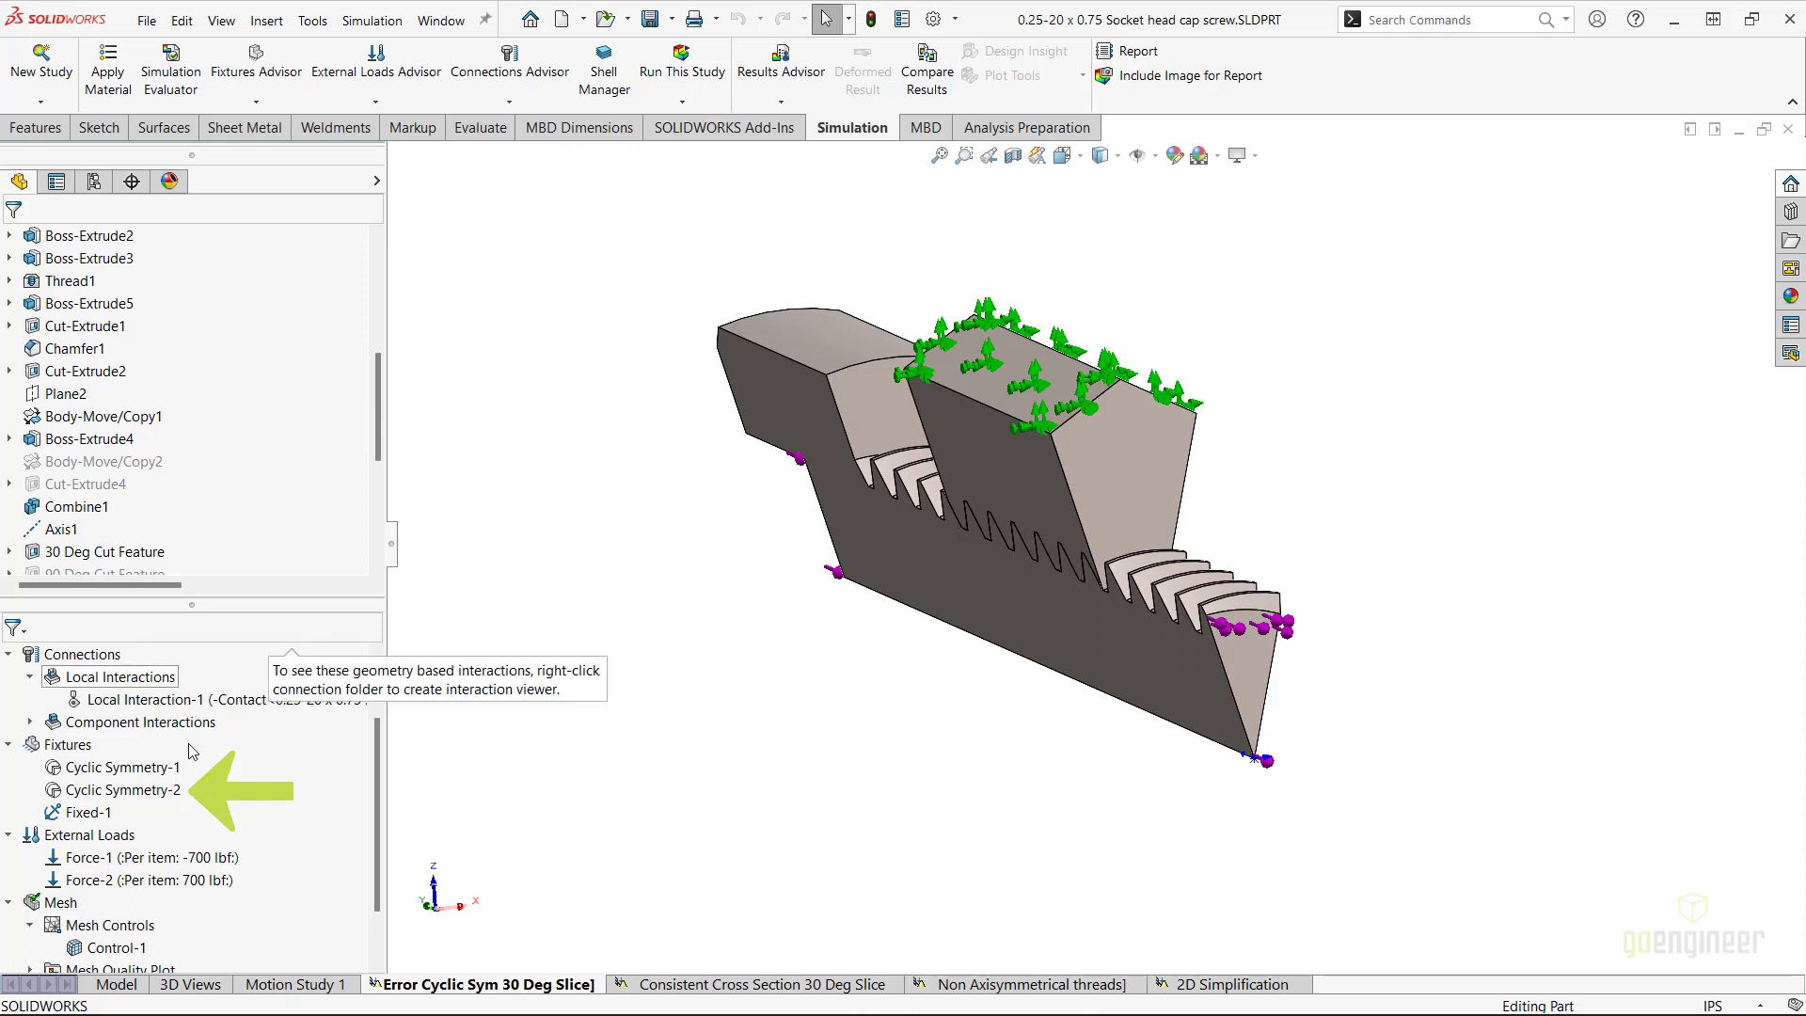
{"action": "left_click", "coordinate": [162, 790]}
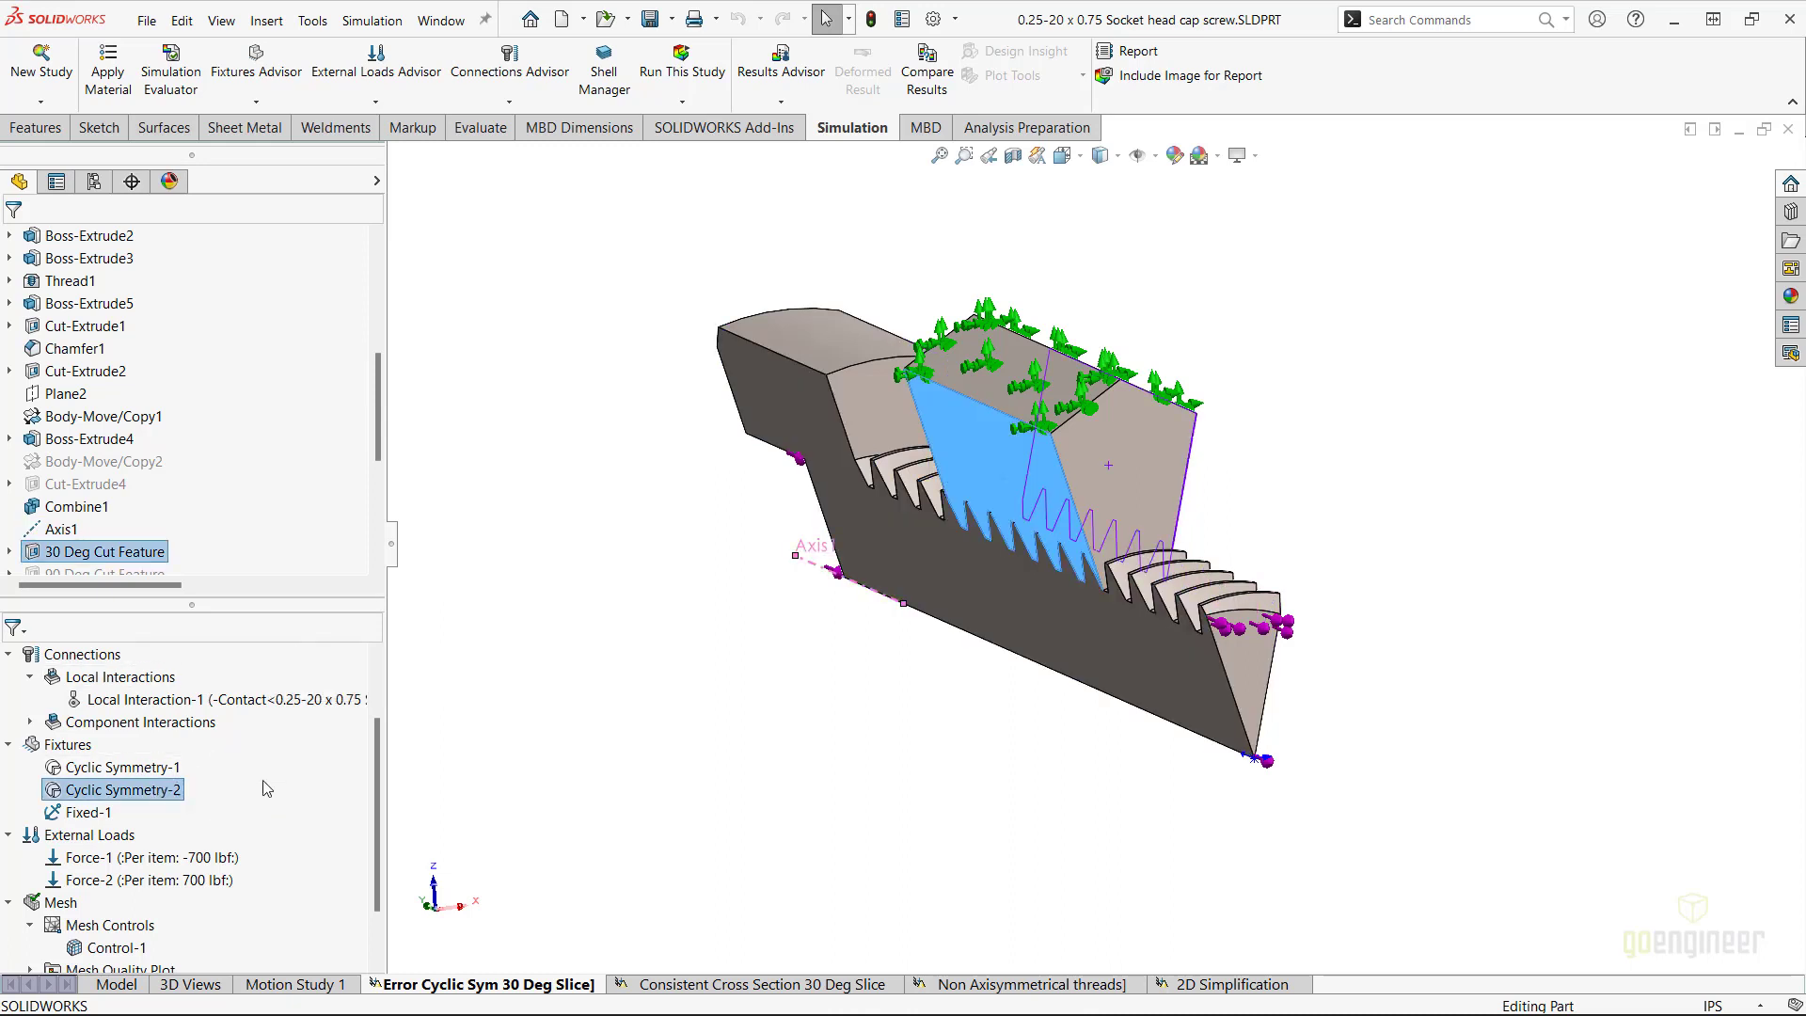
{"action": "left_click", "coordinate": [165, 790]}
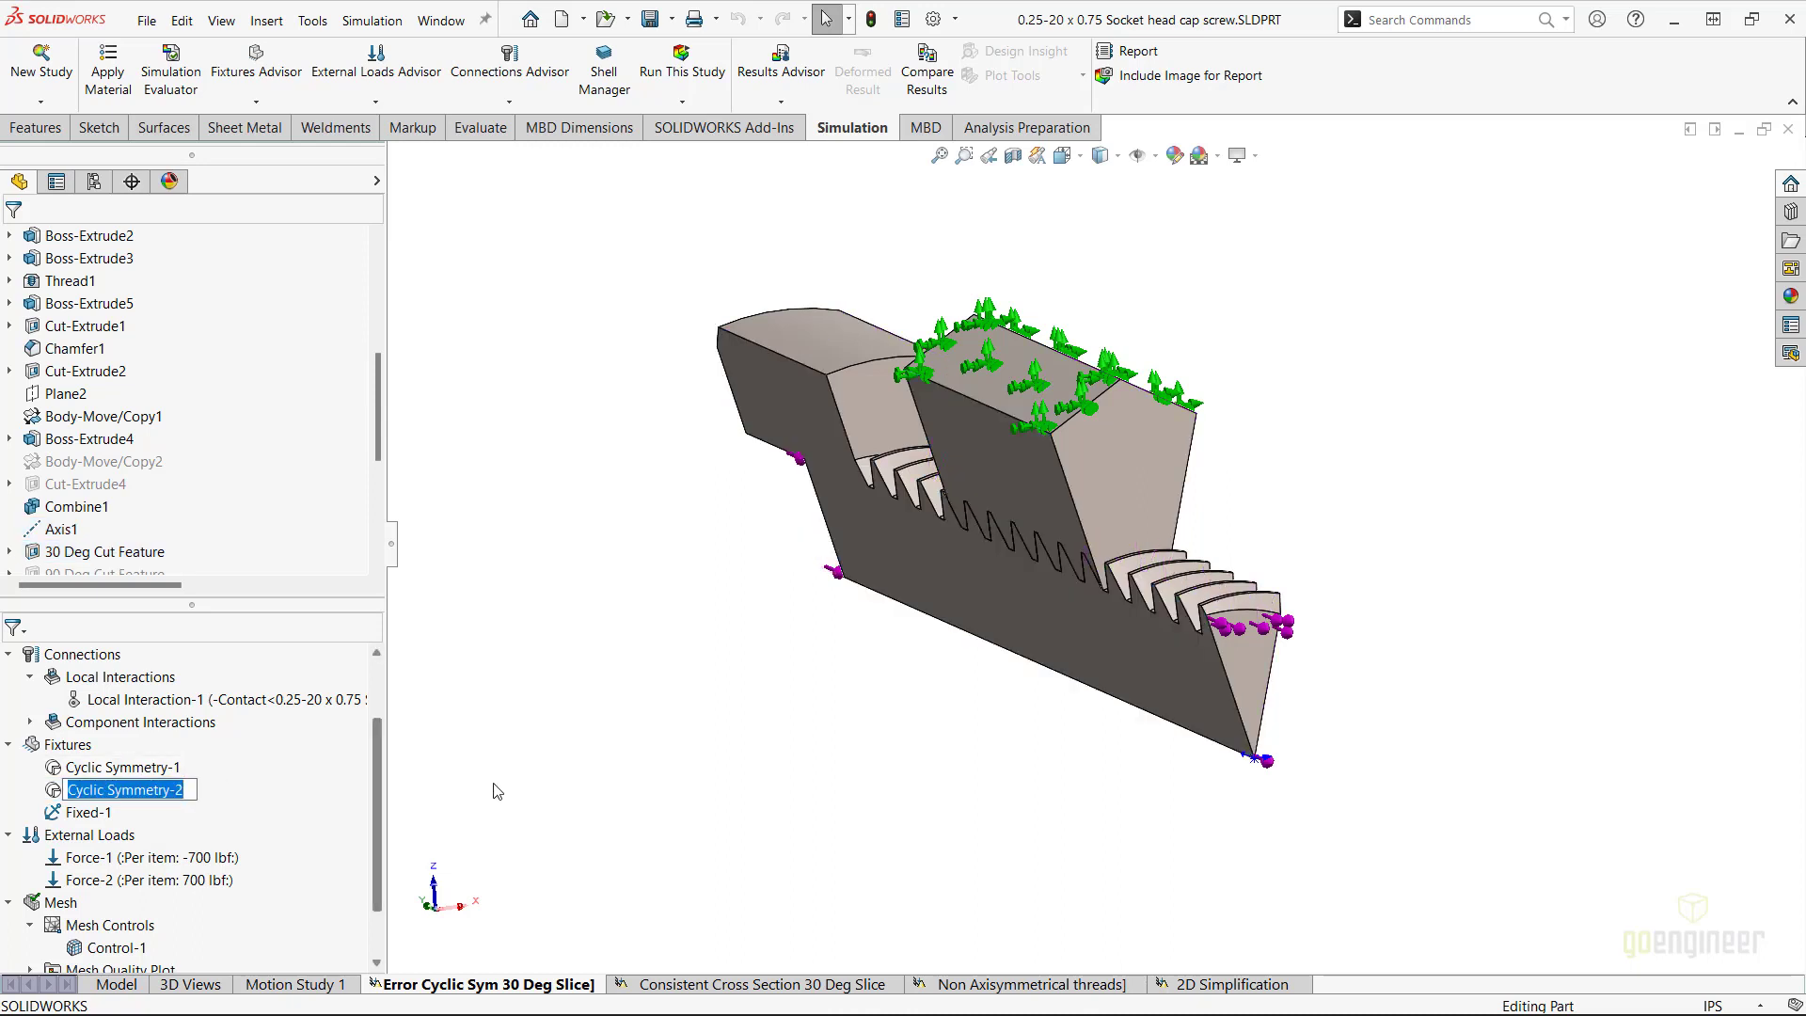
{"action": "left_click", "coordinate": [90, 812]}
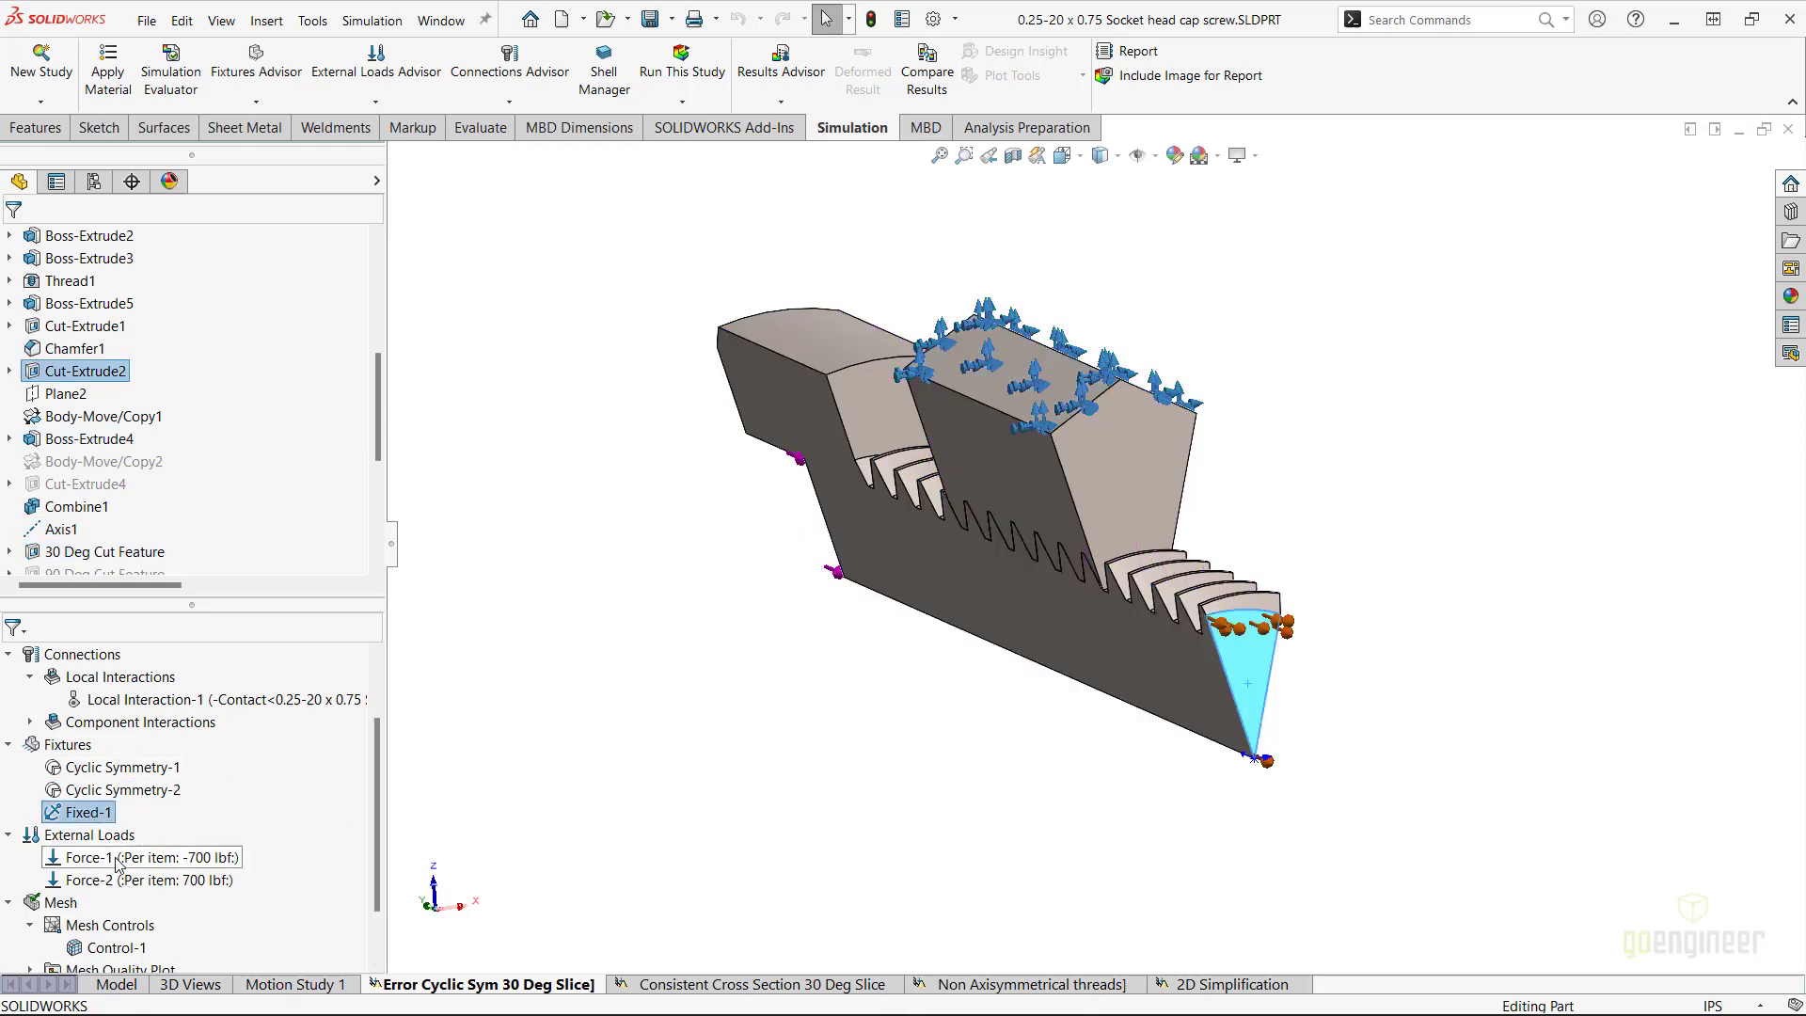
{"action": "left_click", "coordinate": [115, 859]}
{"action": "left_click", "coordinate": [113, 878]}
{"action": "left_click", "coordinate": [85, 857], "text": "ctrl"}
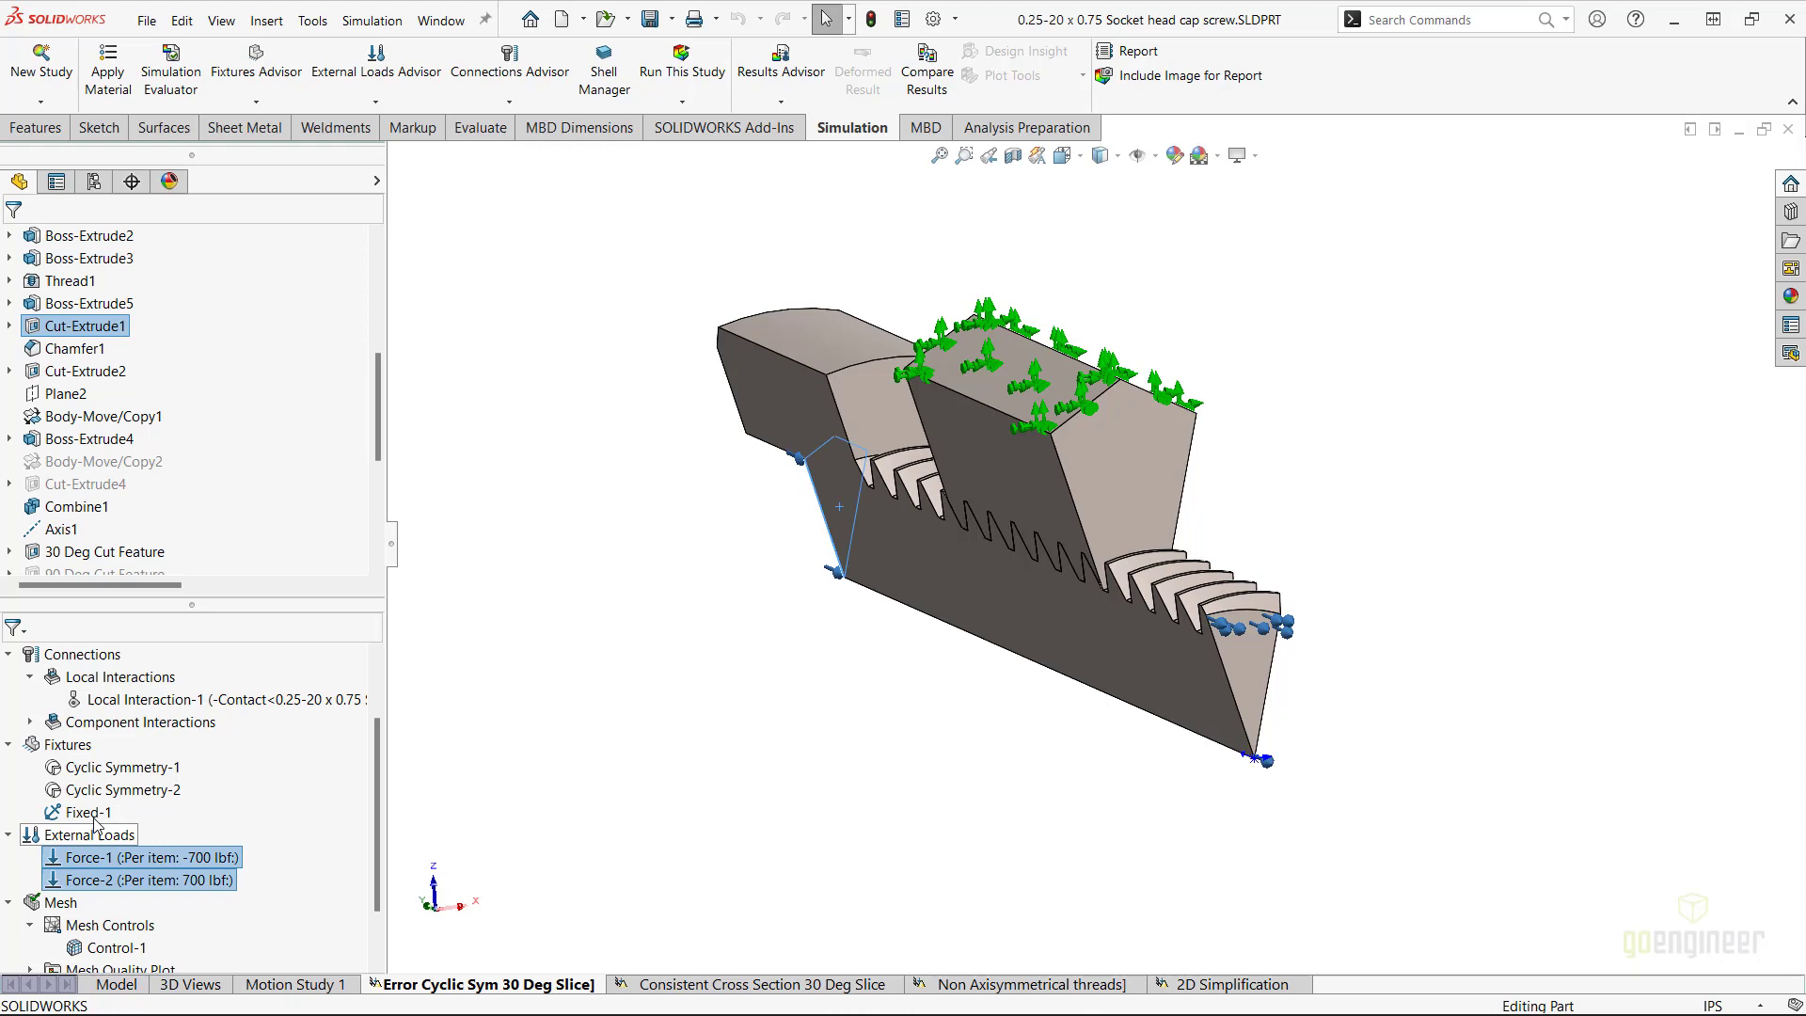
{"action": "left_click", "coordinate": [88, 812], "text": "ctrl"}
{"action": "mouse_move", "coordinate": [940, 693]}
{"action": "middle_mouse_down", "text": "ctrl"}
{"action": "mouse_move", "coordinate": [888, 693]}
{"action": "mouse_move", "coordinate": [867, 753]}
{"action": "mouse_move", "coordinate": [922, 658]}
{"action": "middle_mouse_up", "text": "ctrl"}
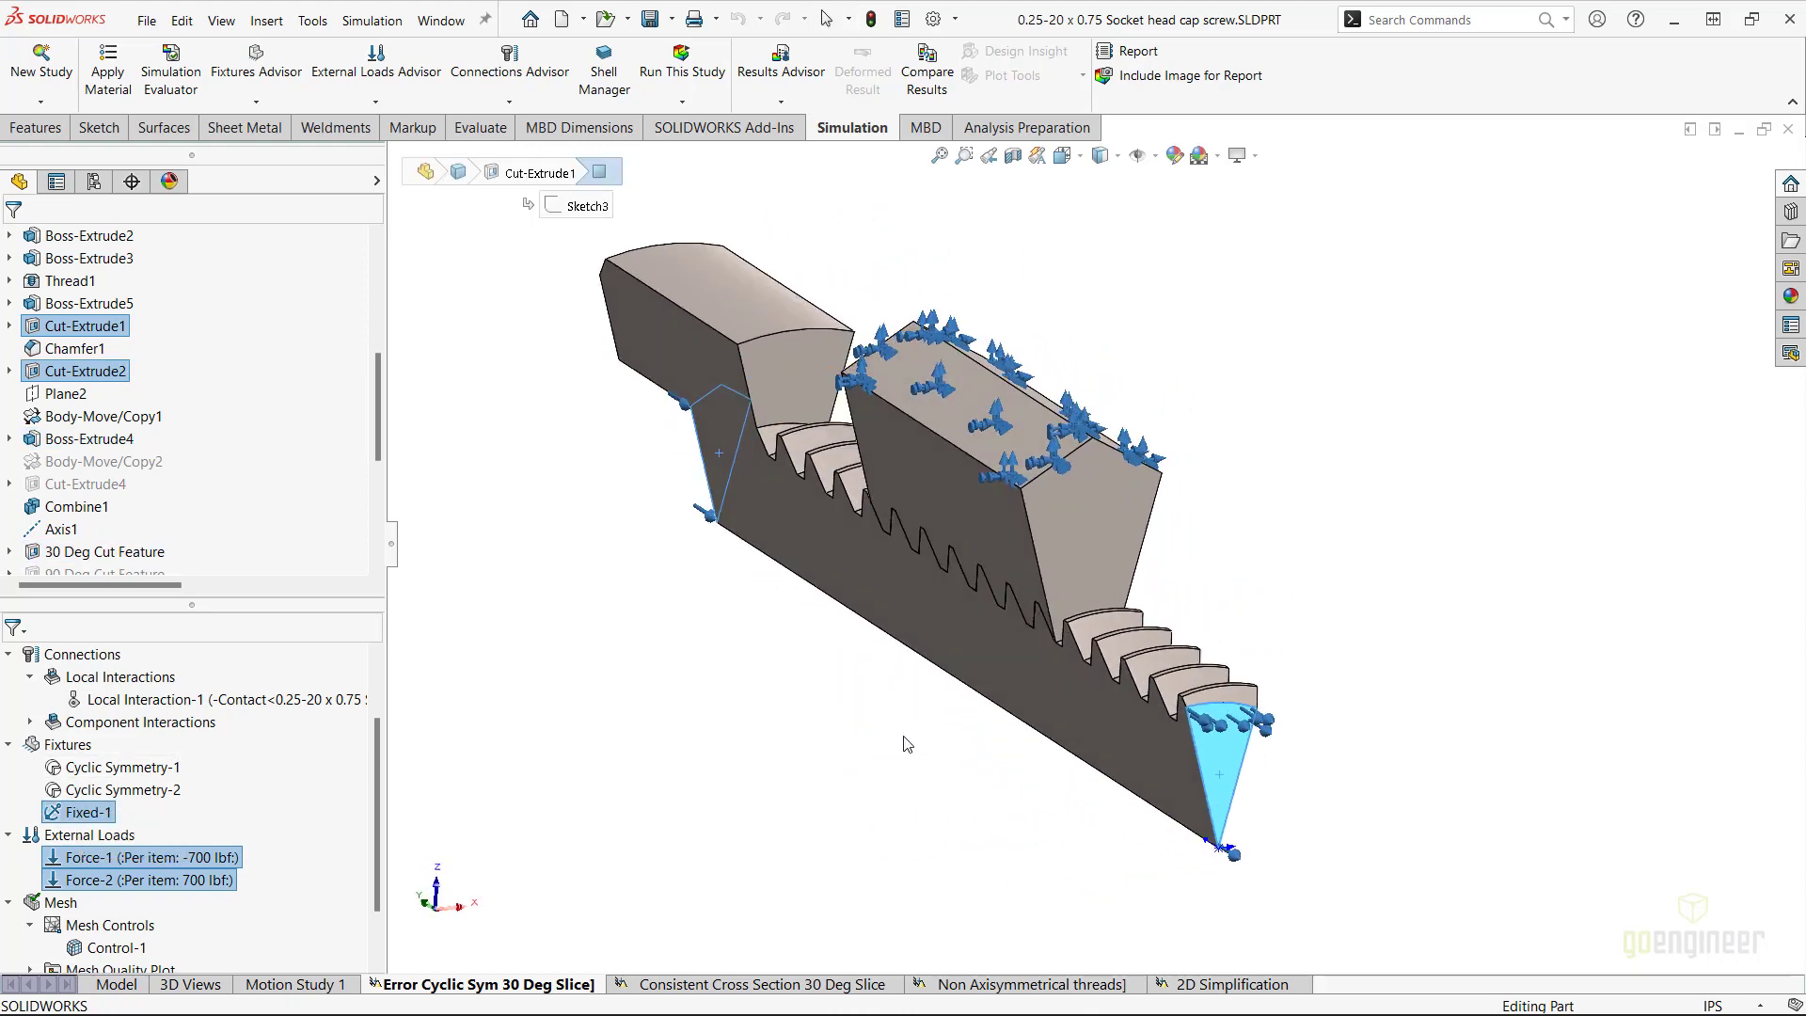
{"action": "key", "text": "Escape"}
Step: Run the 30° slice study, acknowledge its cyclic symmetry error, and activate the Full Model Thread feature configuration
{"action": "left_click", "coordinate": [686, 82]}
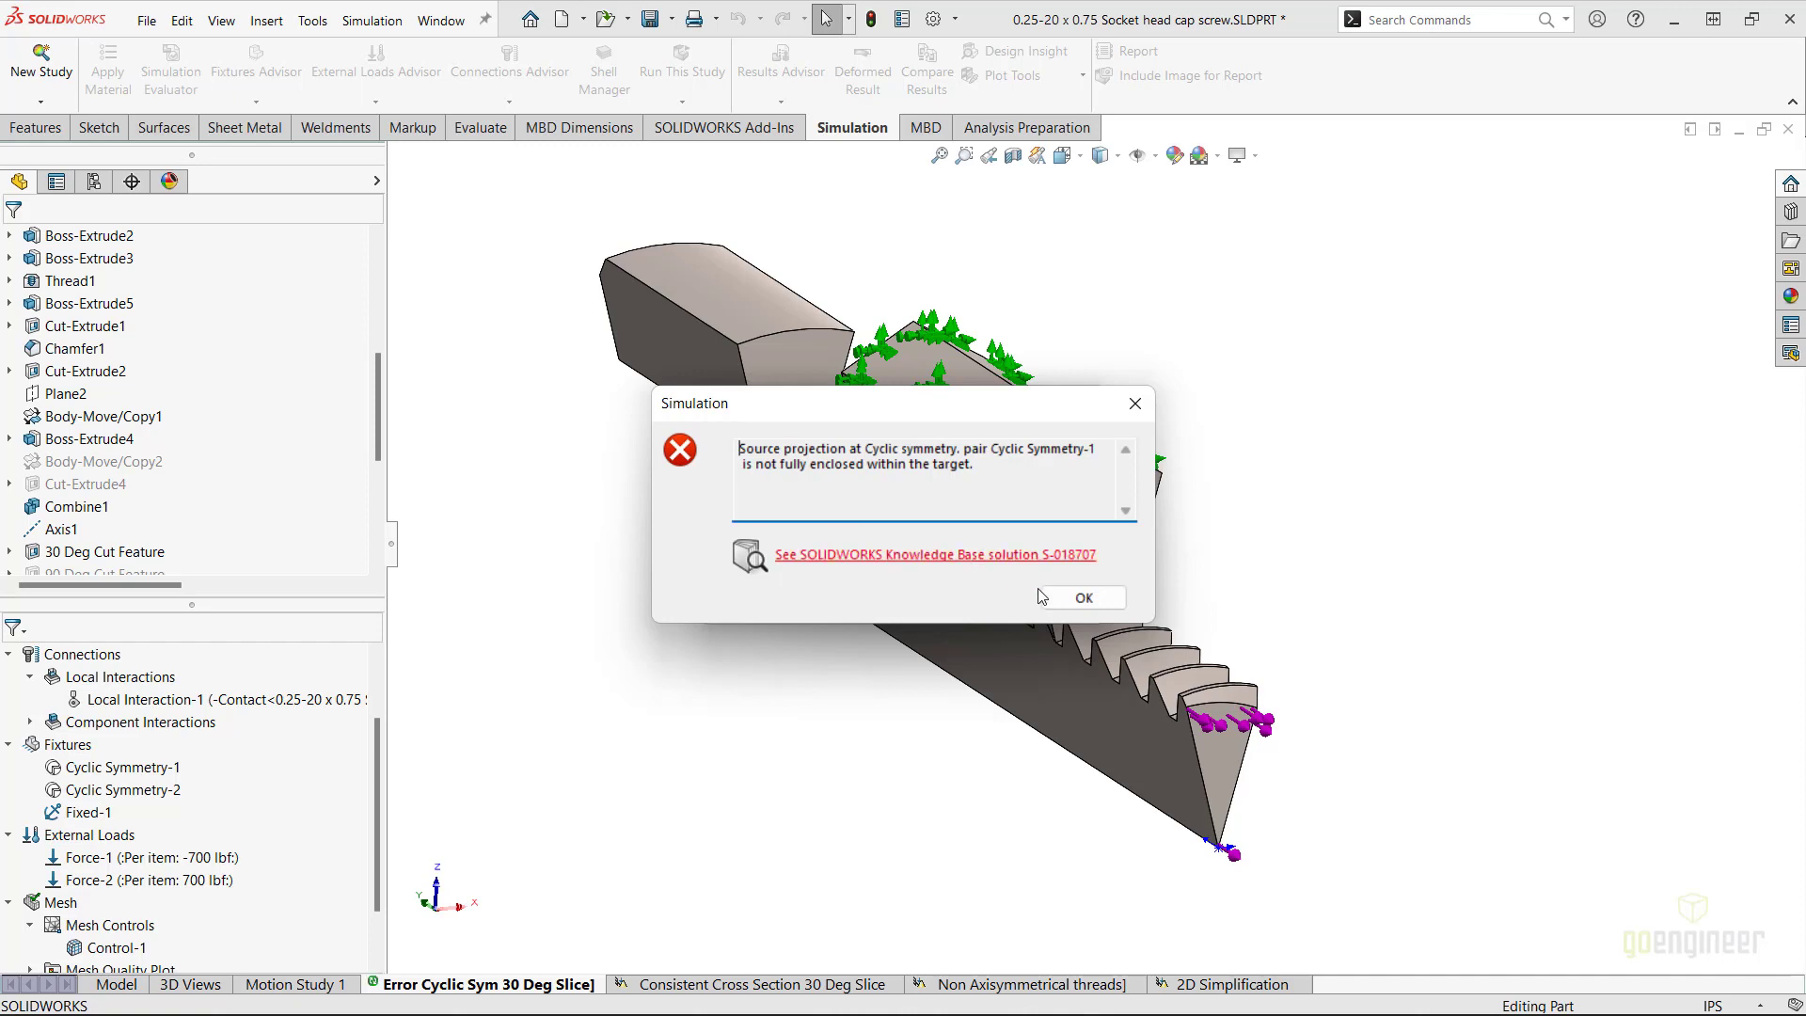
{"action": "left_click", "coordinate": [1078, 598]}
{"action": "left_click", "coordinate": [1089, 569]}
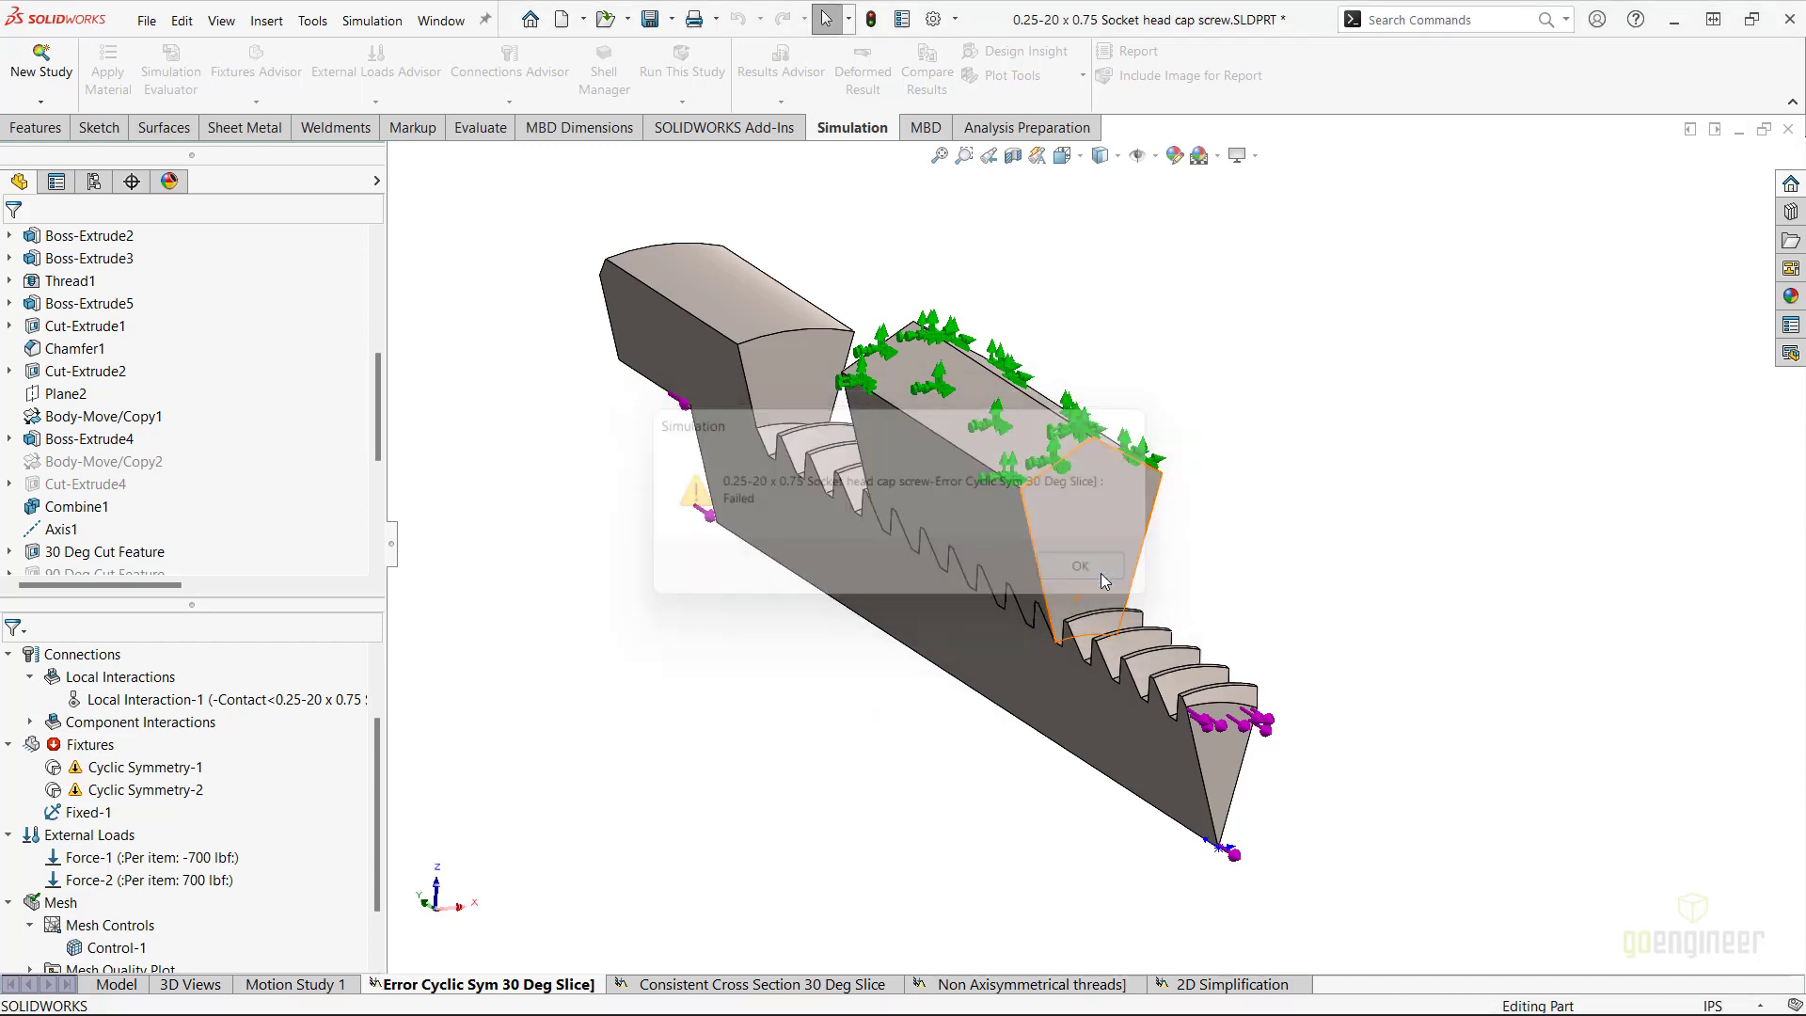
{"action": "left_click", "coordinate": [94, 180]}
{"action": "double_click", "coordinate": [119, 362]}
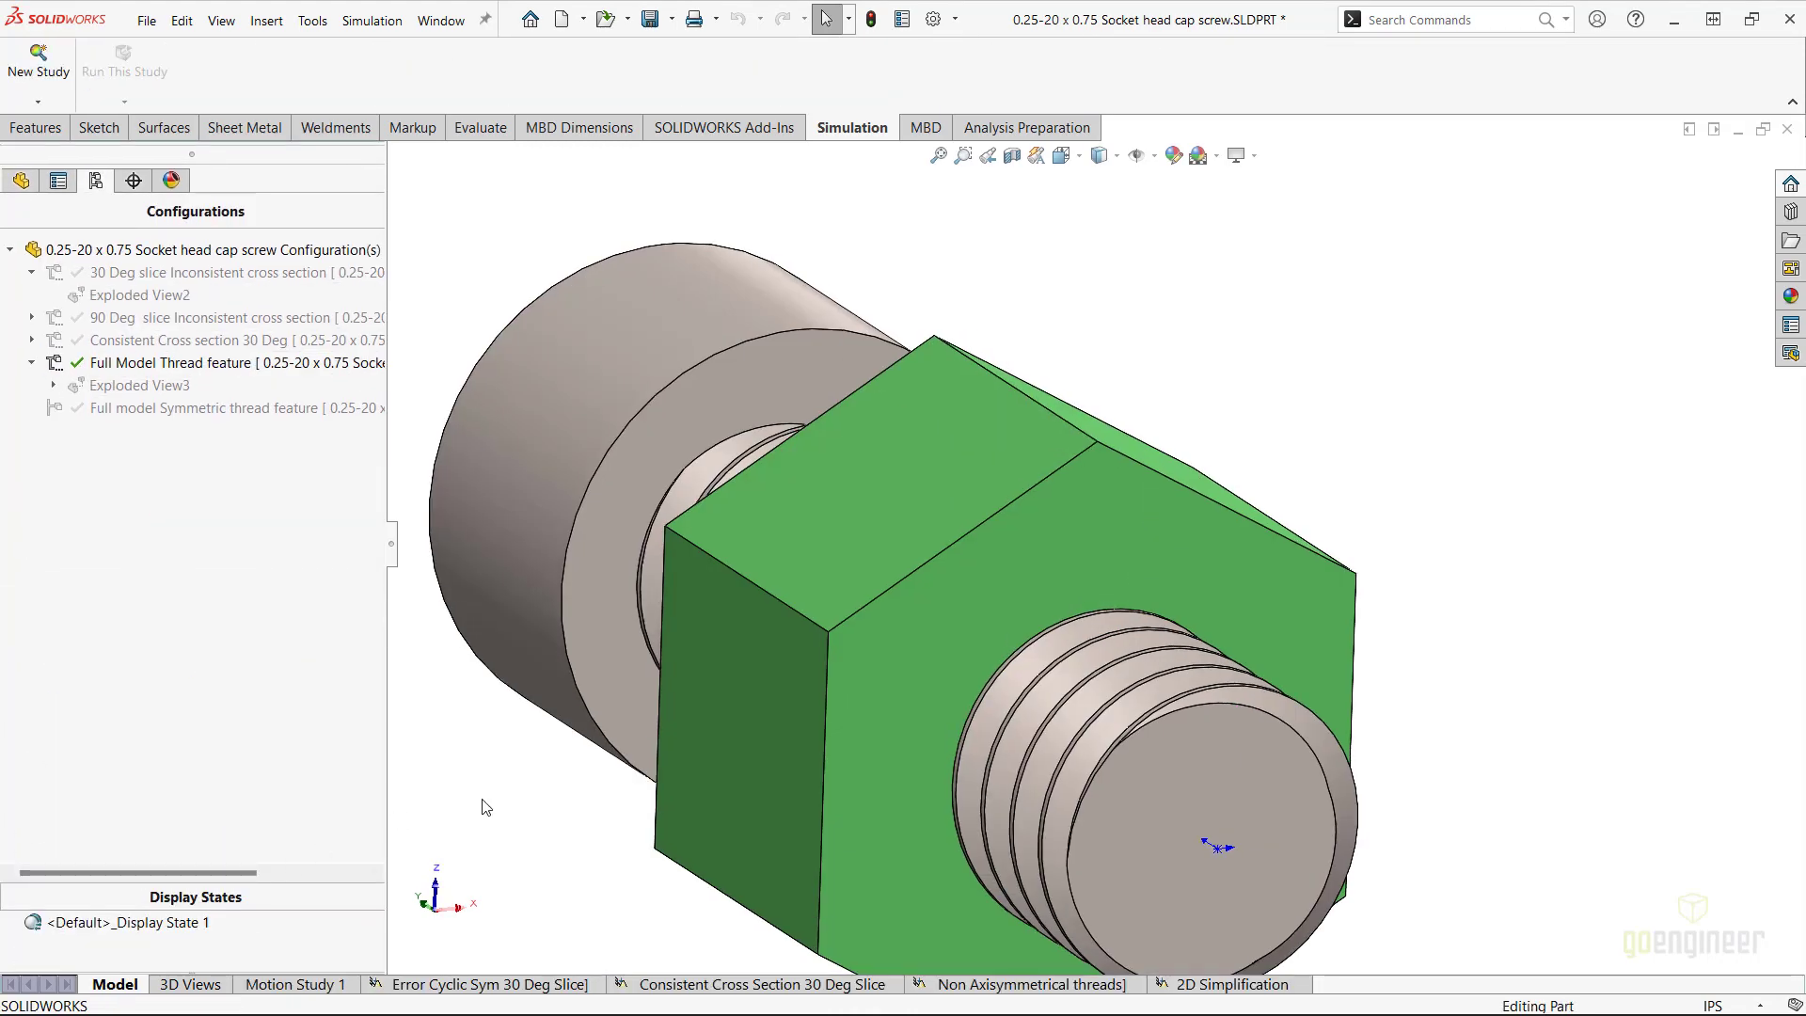
Step: From a left view, select the Thread1 feature and nudge the bolt and nut up-left
{"action": "key", "text": "ctrl+3"}
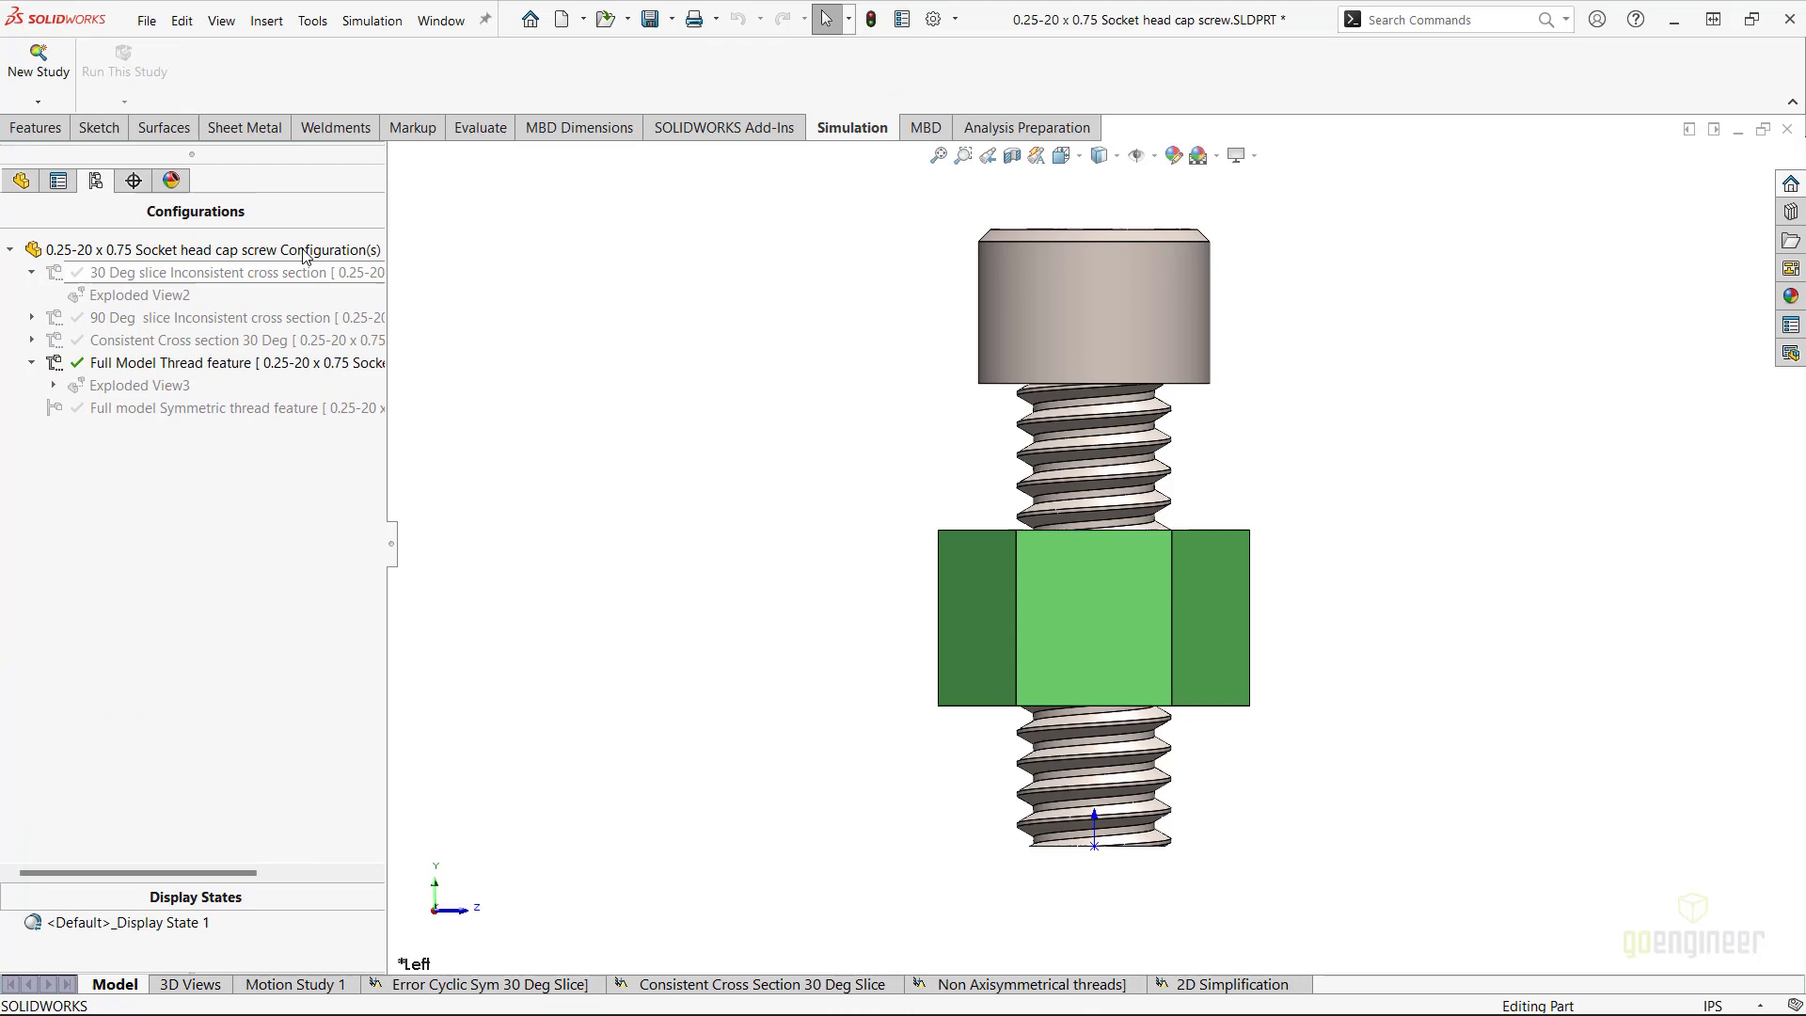
{"action": "left_click", "coordinate": [19, 181]}
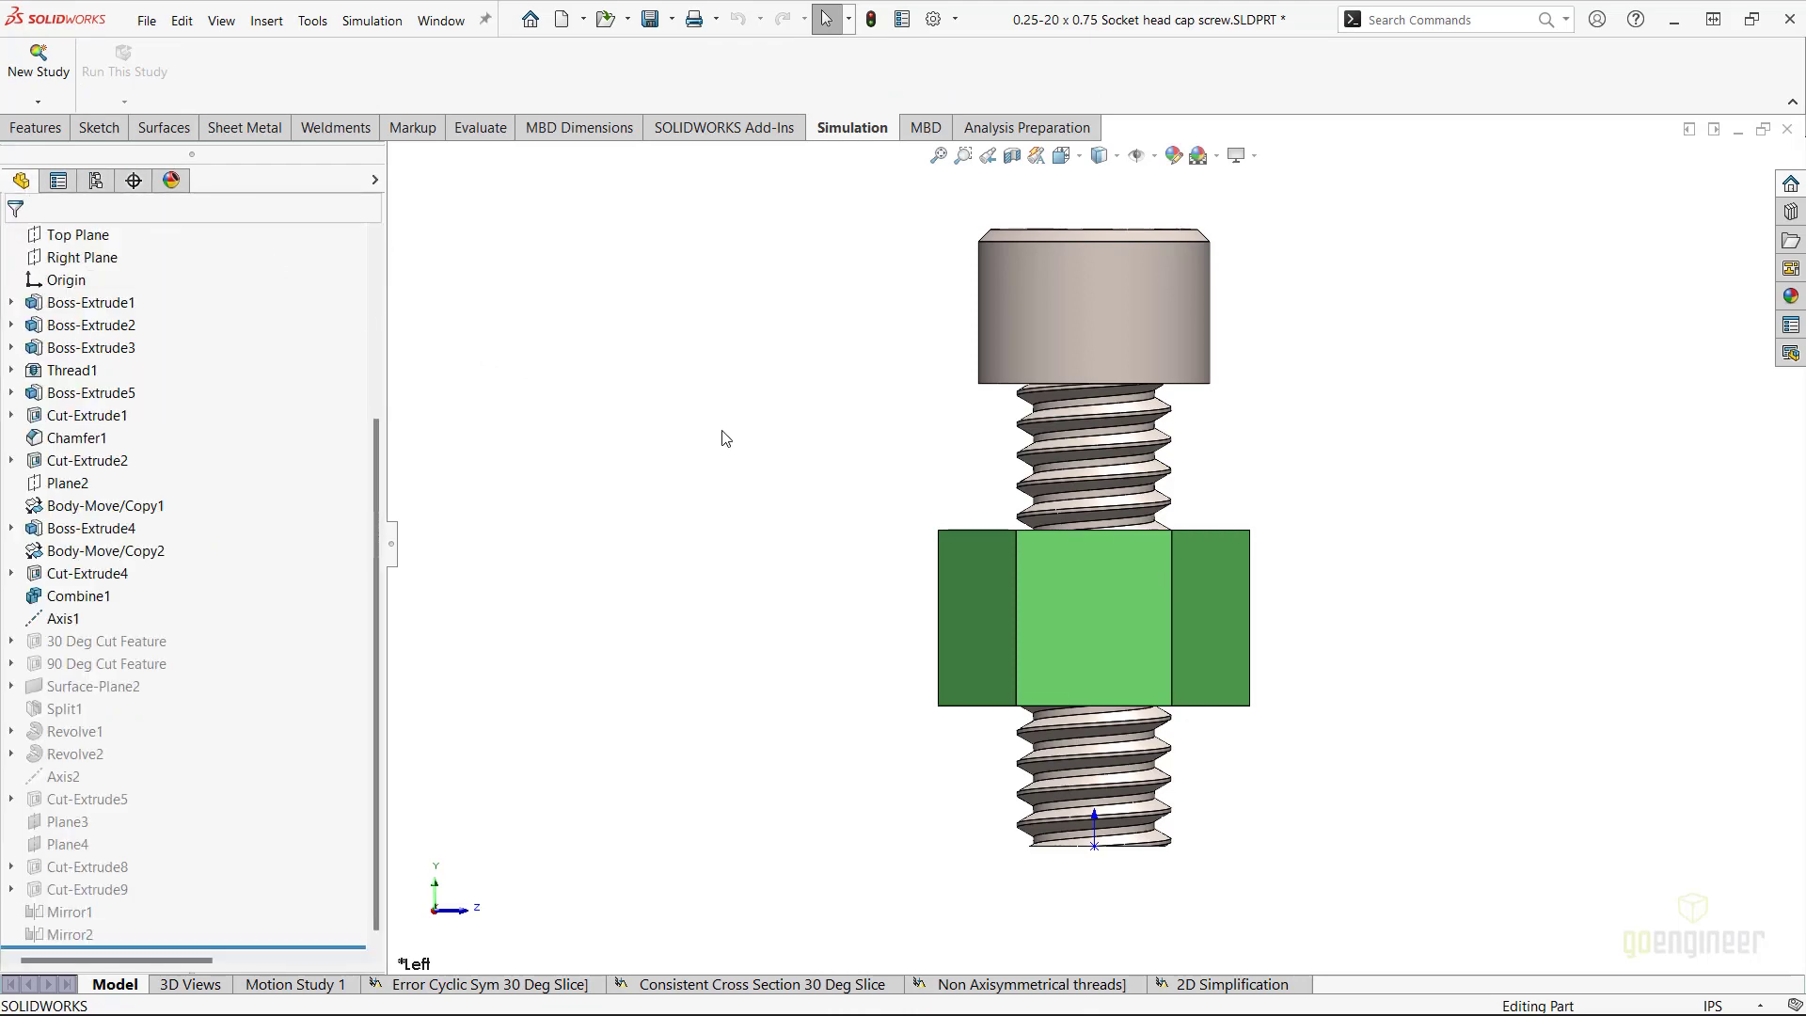
{"action": "scroll", "coordinate": [1189, 485], "scroll_direction": "down", "scroll_amount": 1}
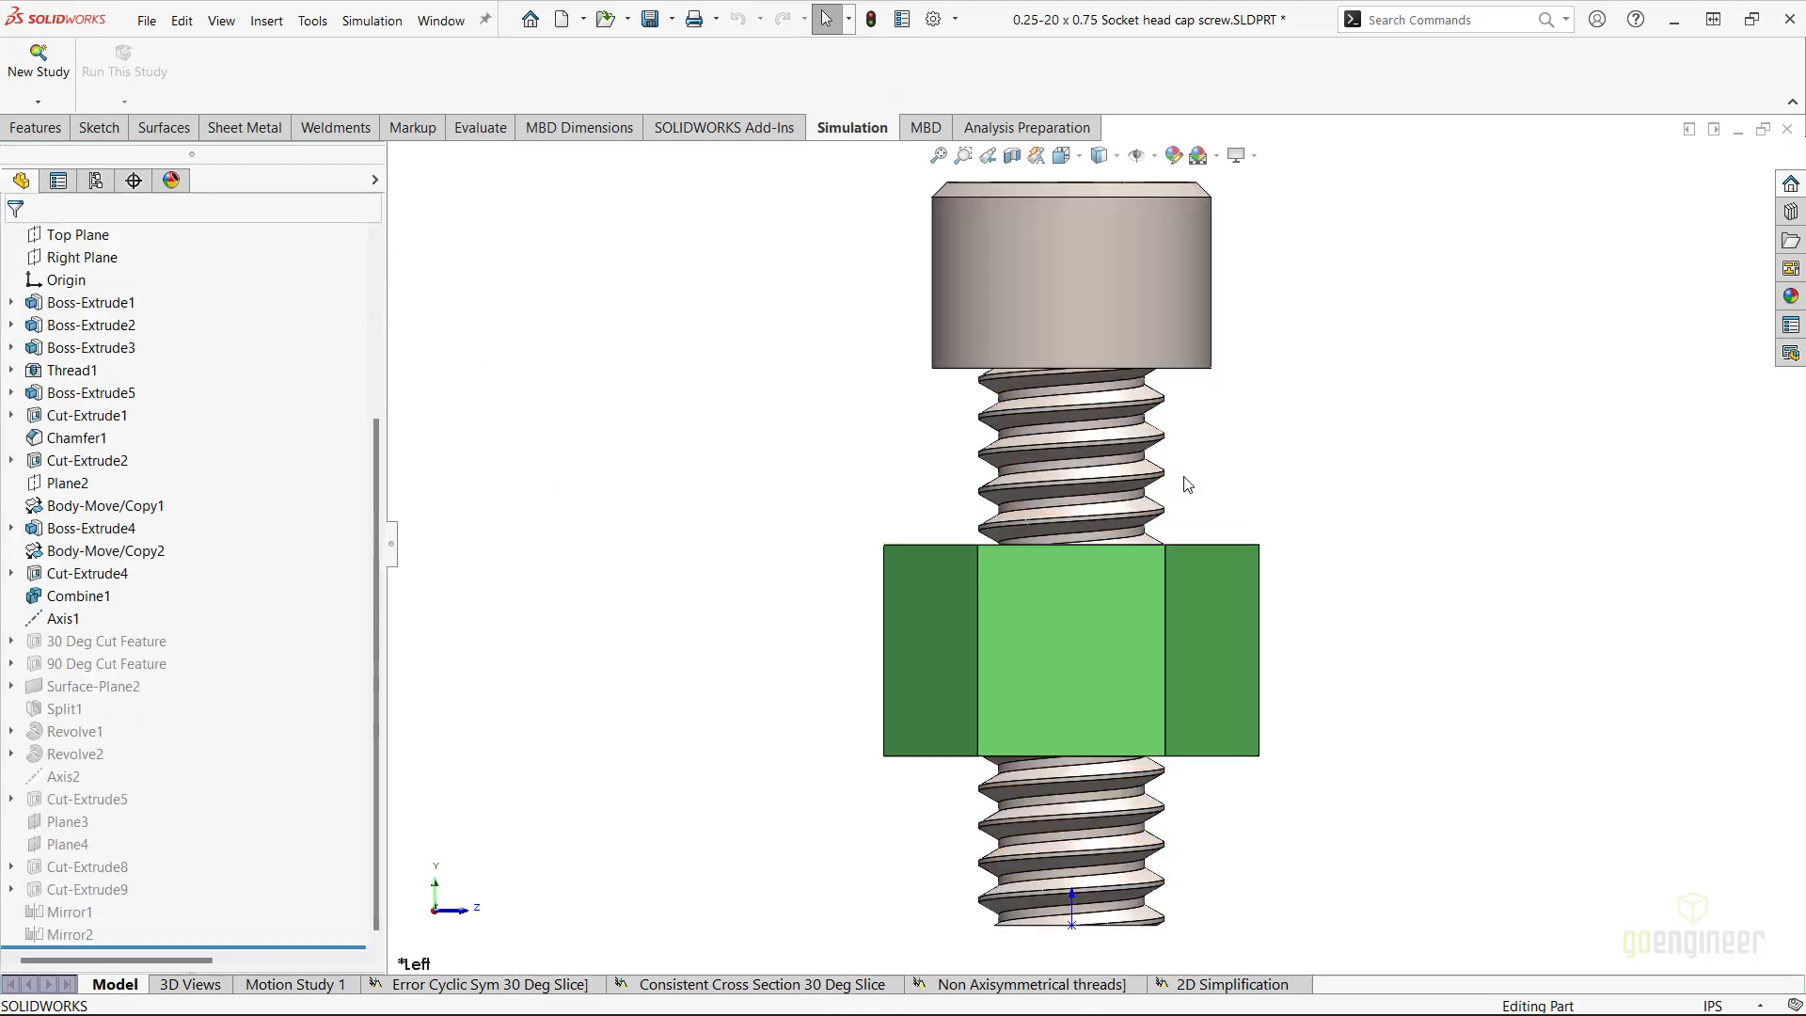
{"action": "scroll", "coordinate": [1213, 489], "scroll_direction": "down", "scroll_amount": 1}
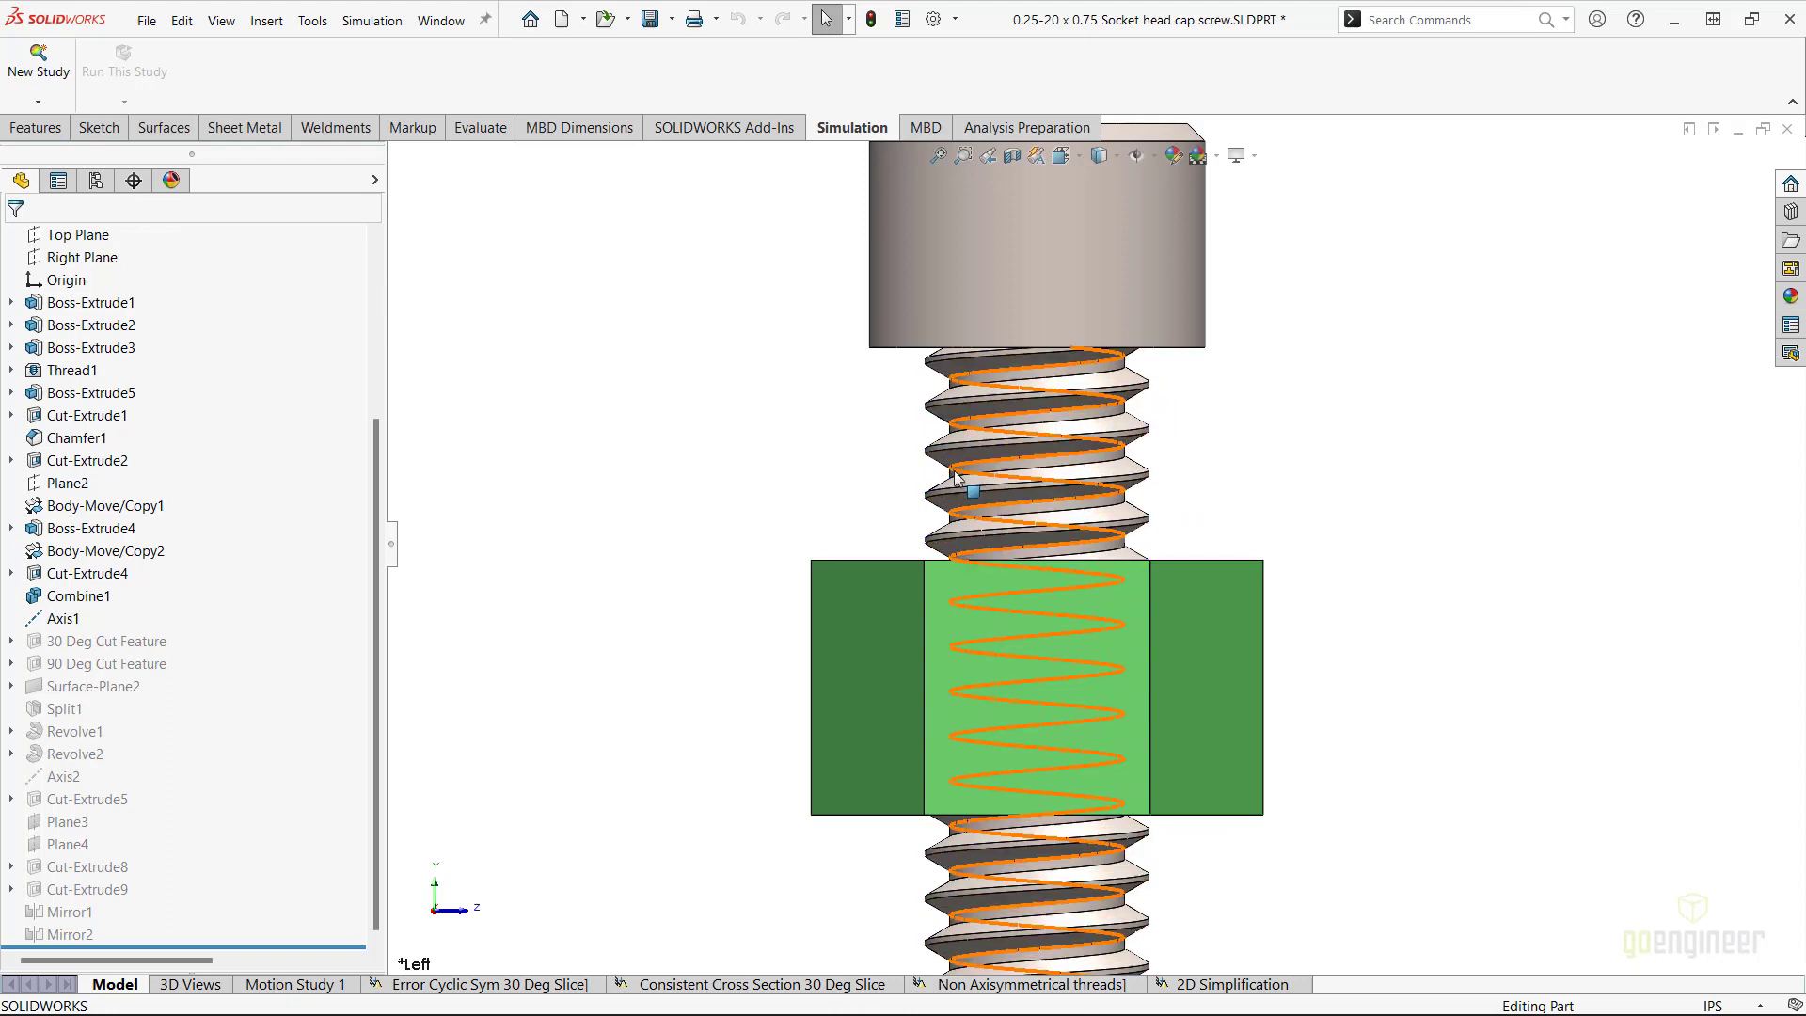
{"action": "left_click", "coordinate": [74, 371]}
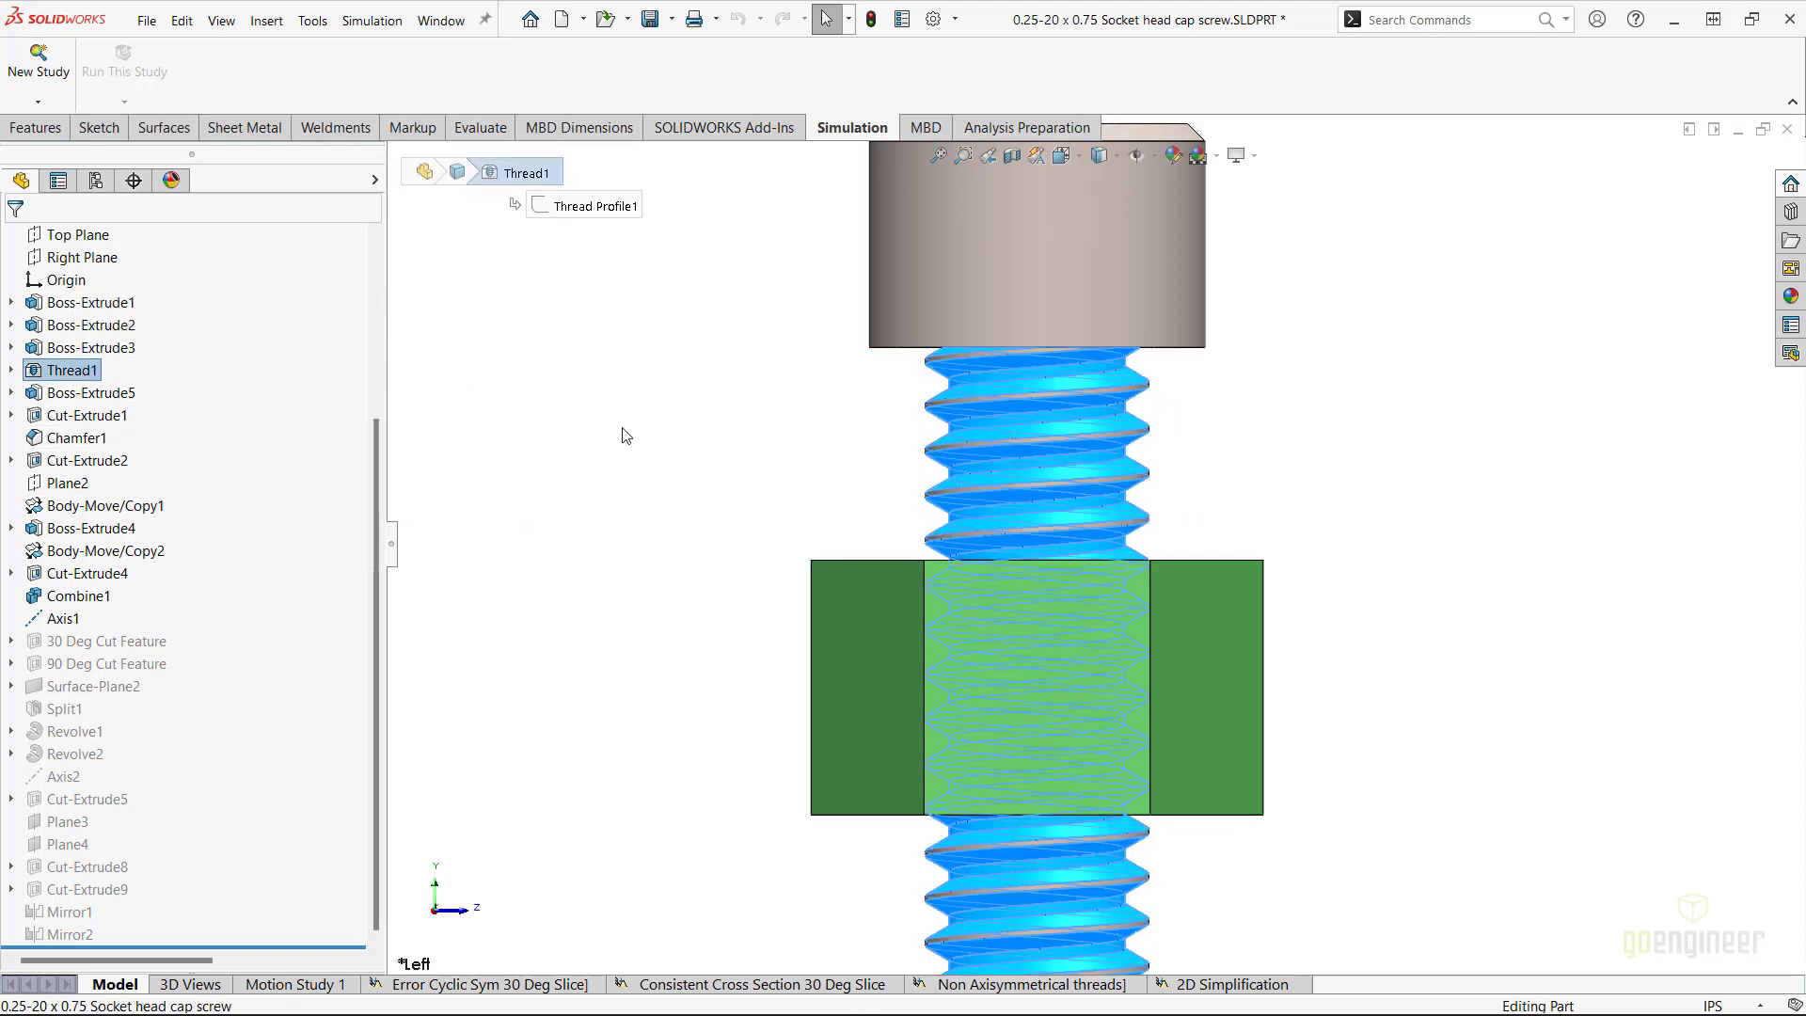
{"action": "mouse_move", "coordinate": [768, 563]}
{"action": "middle_mouse_down", "text": "ctrl"}
{"action": "mouse_move", "coordinate": [729, 533]}
{"action": "mouse_move", "coordinate": [701, 443]}
{"action": "mouse_move", "coordinate": [748, 549]}
{"action": "middle_mouse_up", "text": "ctrl"}
{"action": "key", "text": "Escape"}
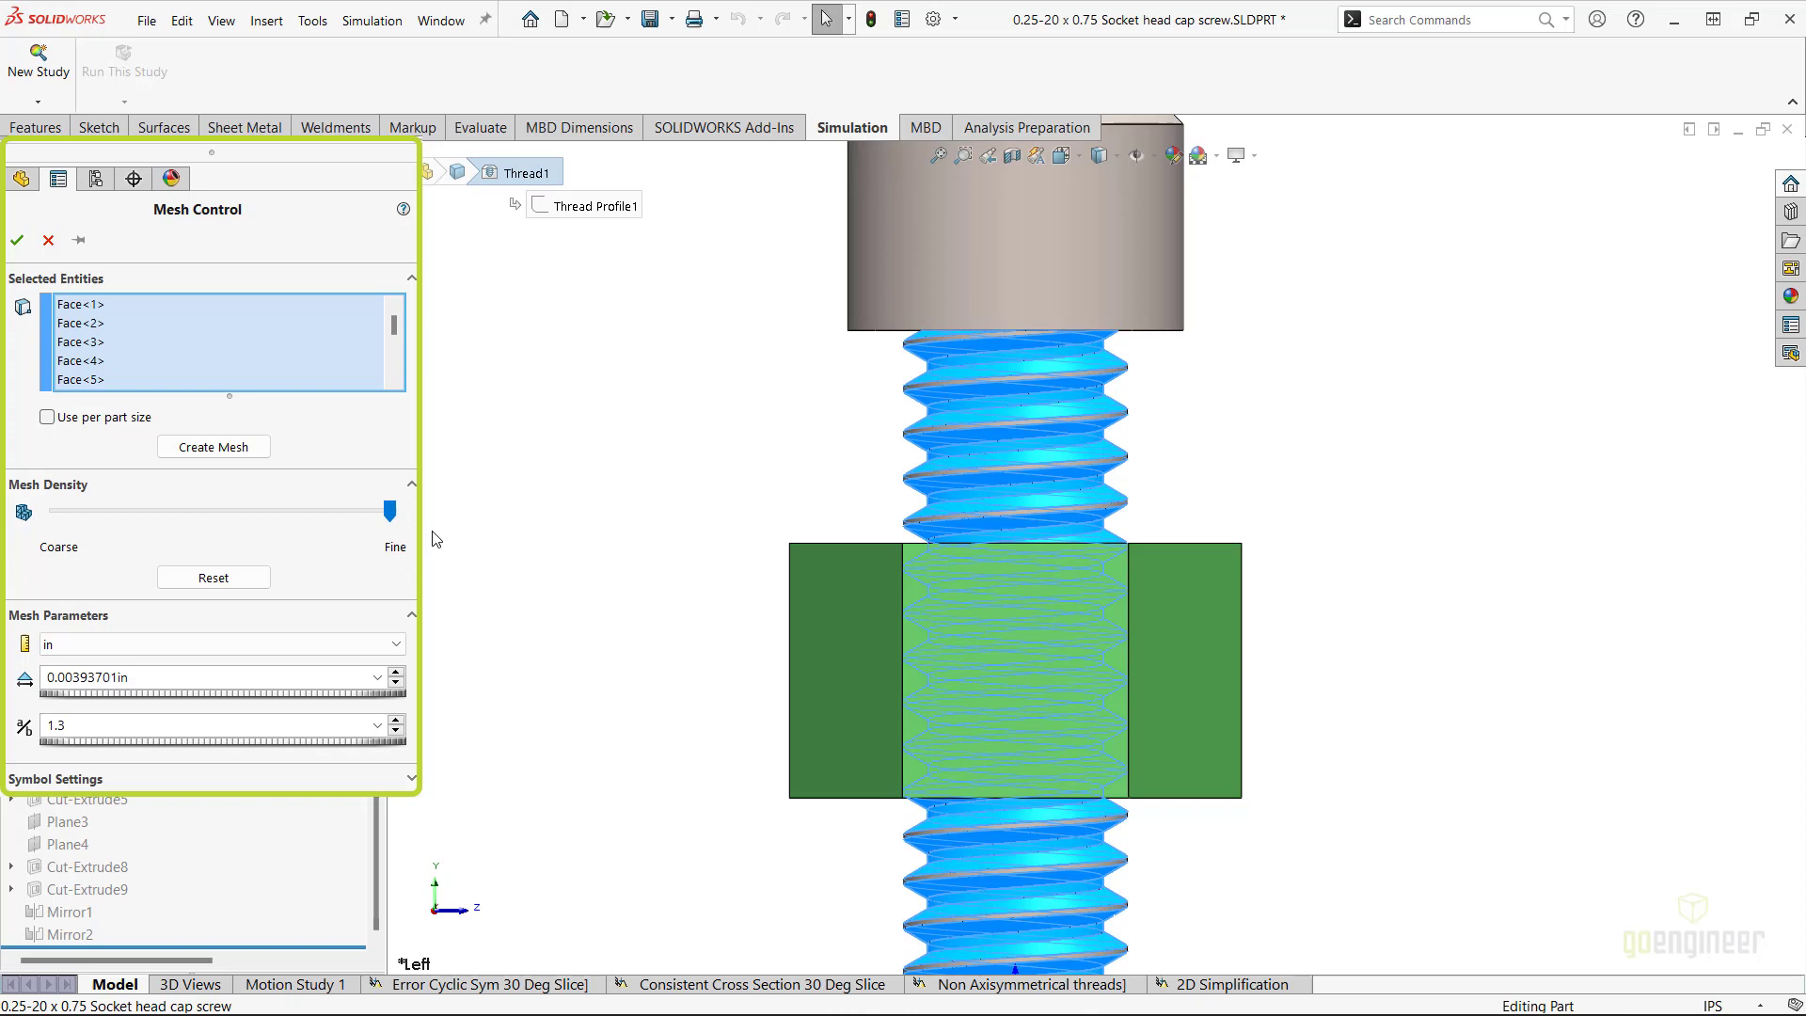
Step: Close the Mesh Control settings and clear the Thread1 selection
{"action": "key", "text": "Escape"}
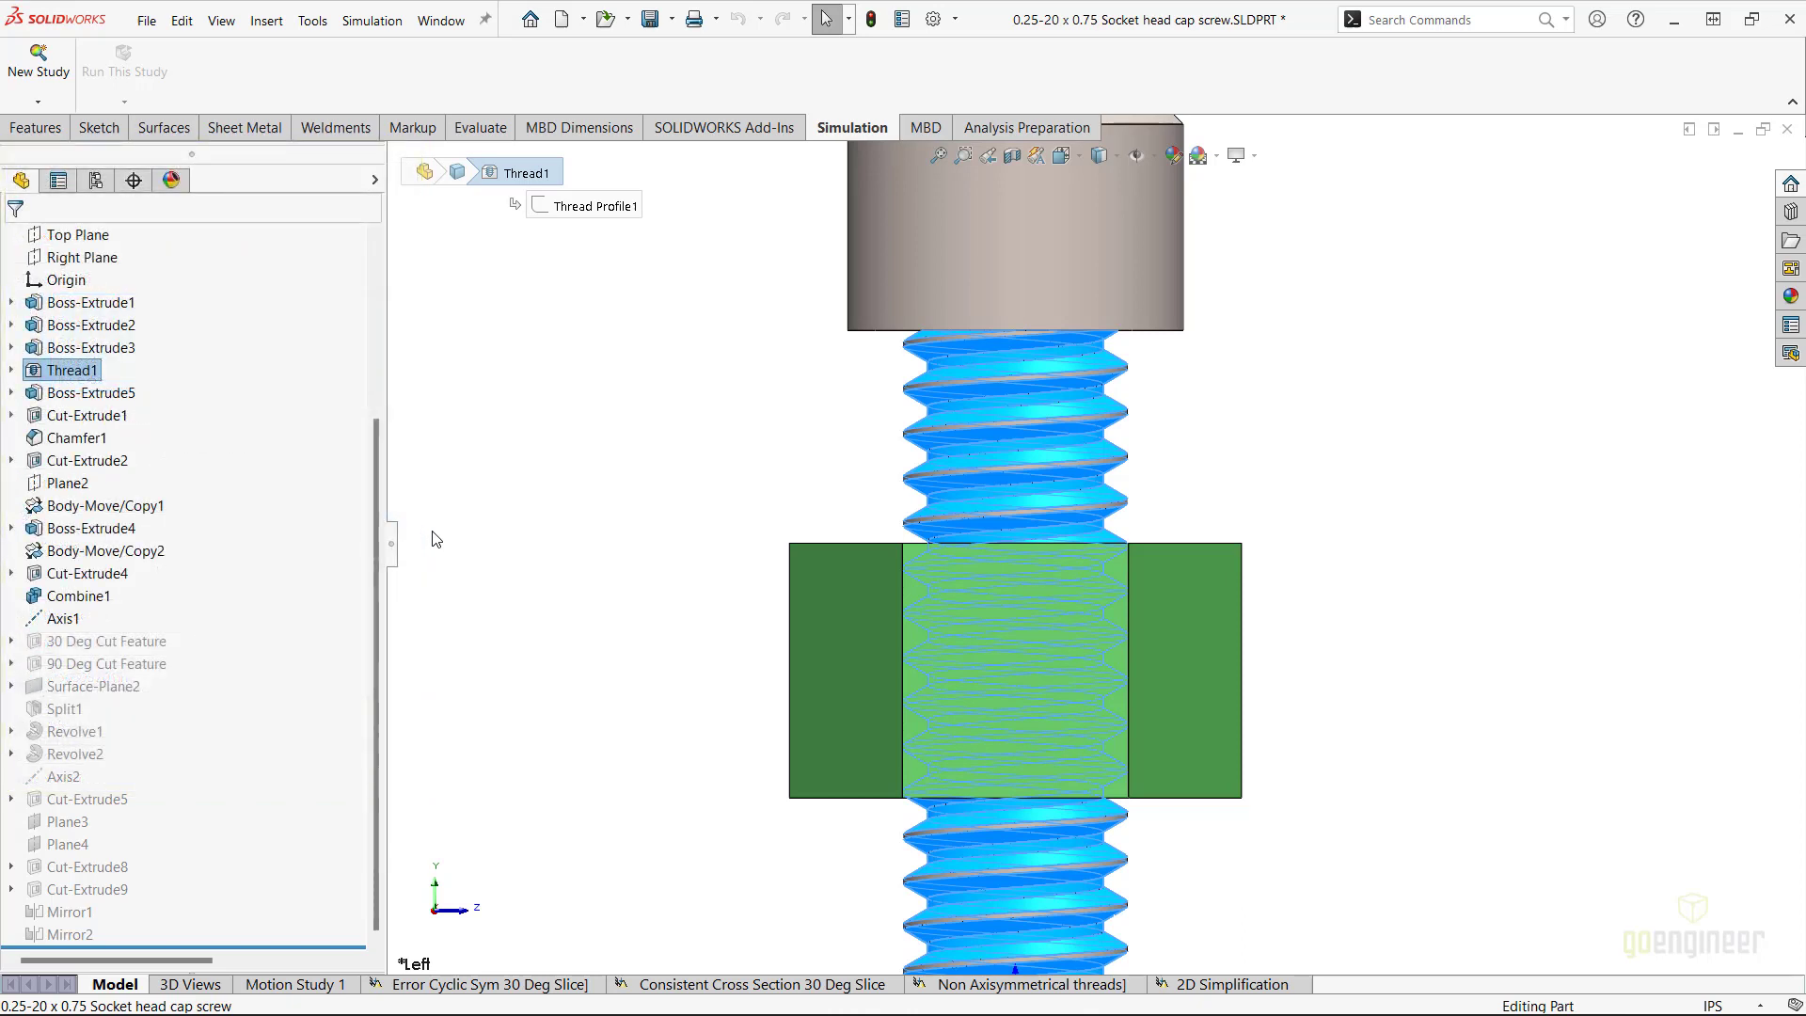
{"action": "key", "text": "Escape"}
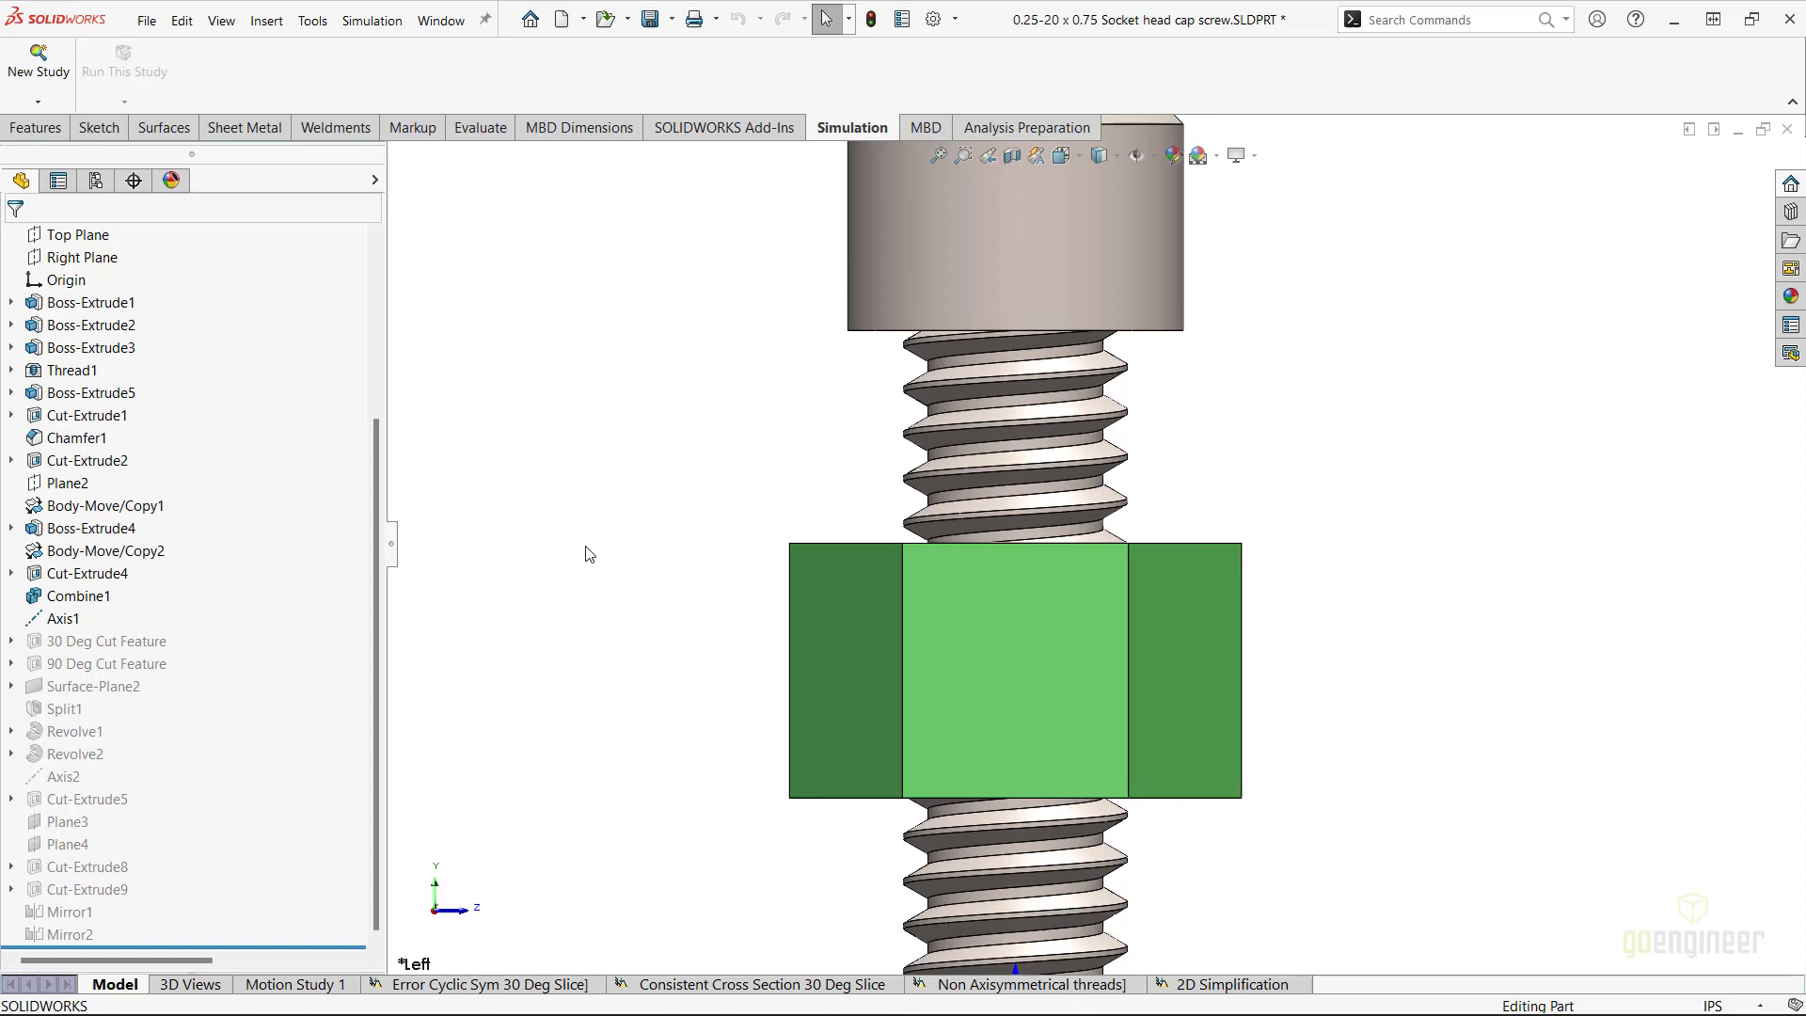
Step: Activate Full model Symmetric thread feature, then open Consistent Cross Section 30 Deg Slice with its 30° configuration
{"action": "key", "text": "f"}
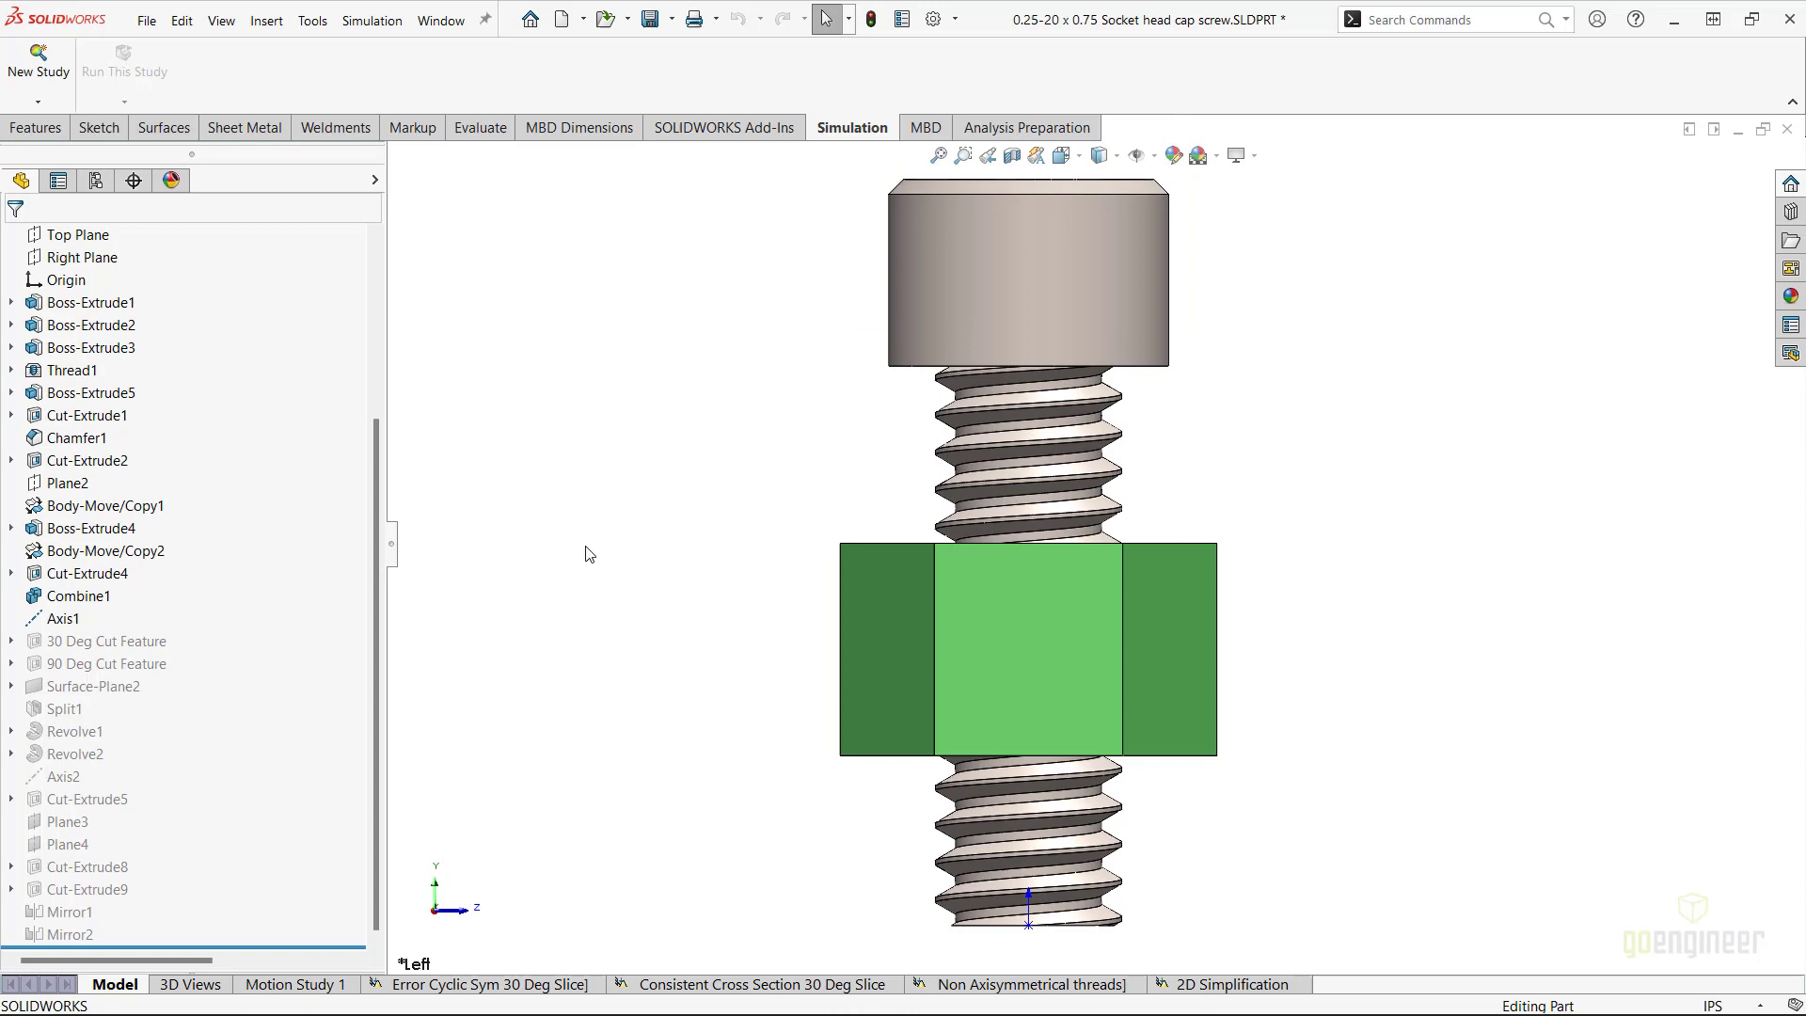
{"action": "left_click", "coordinate": [95, 180]}
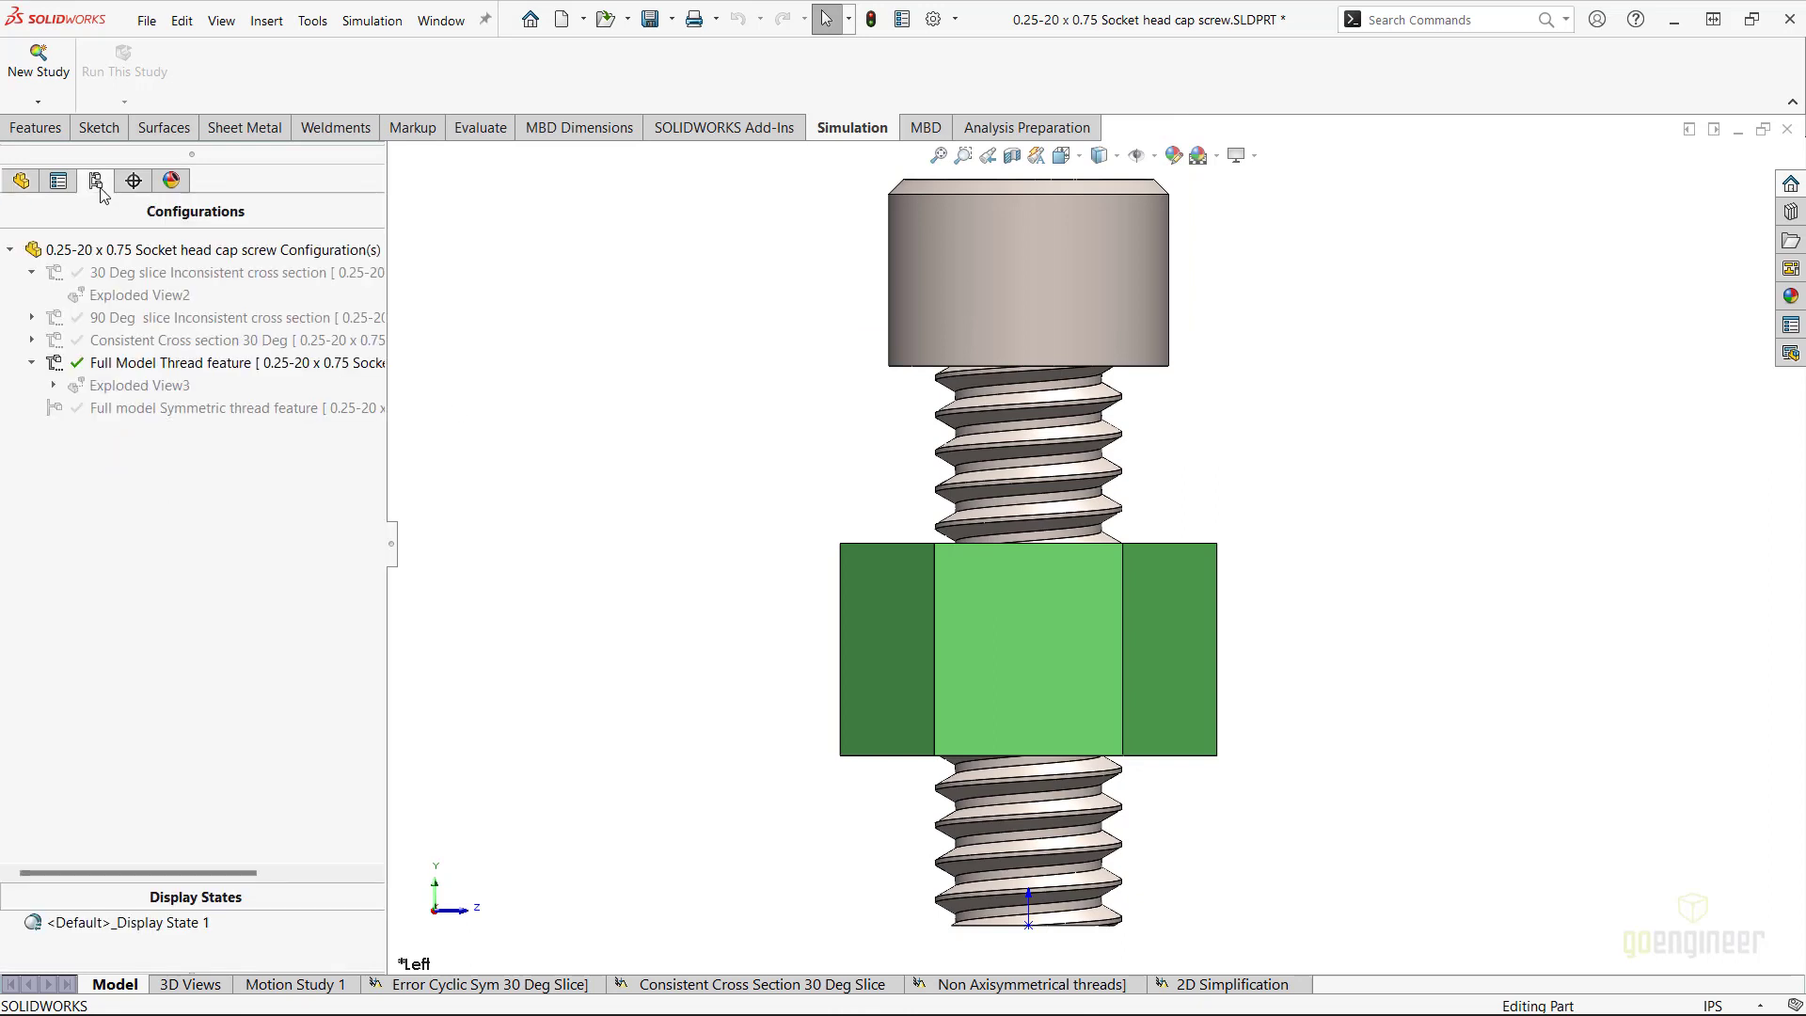
{"action": "double_click", "coordinate": [136, 406]}
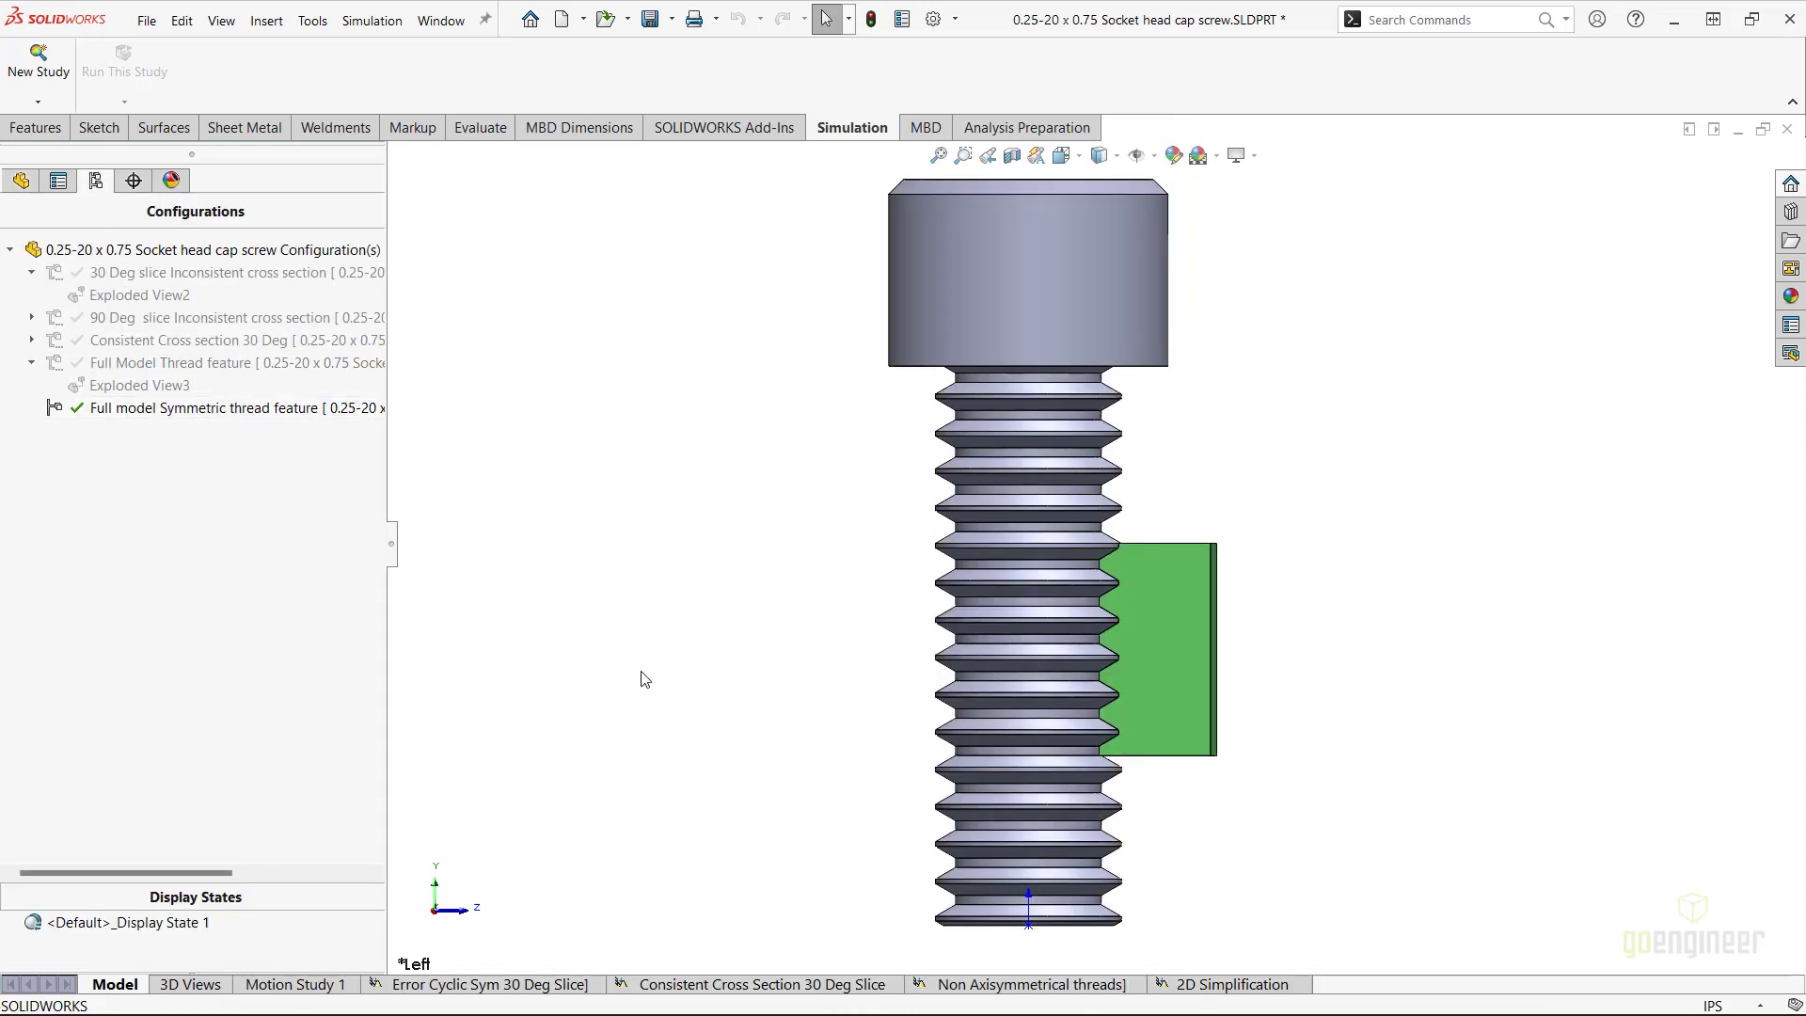
{"action": "left_click", "coordinate": [715, 983]}
{"action": "right_click", "coordinate": [174, 692]}
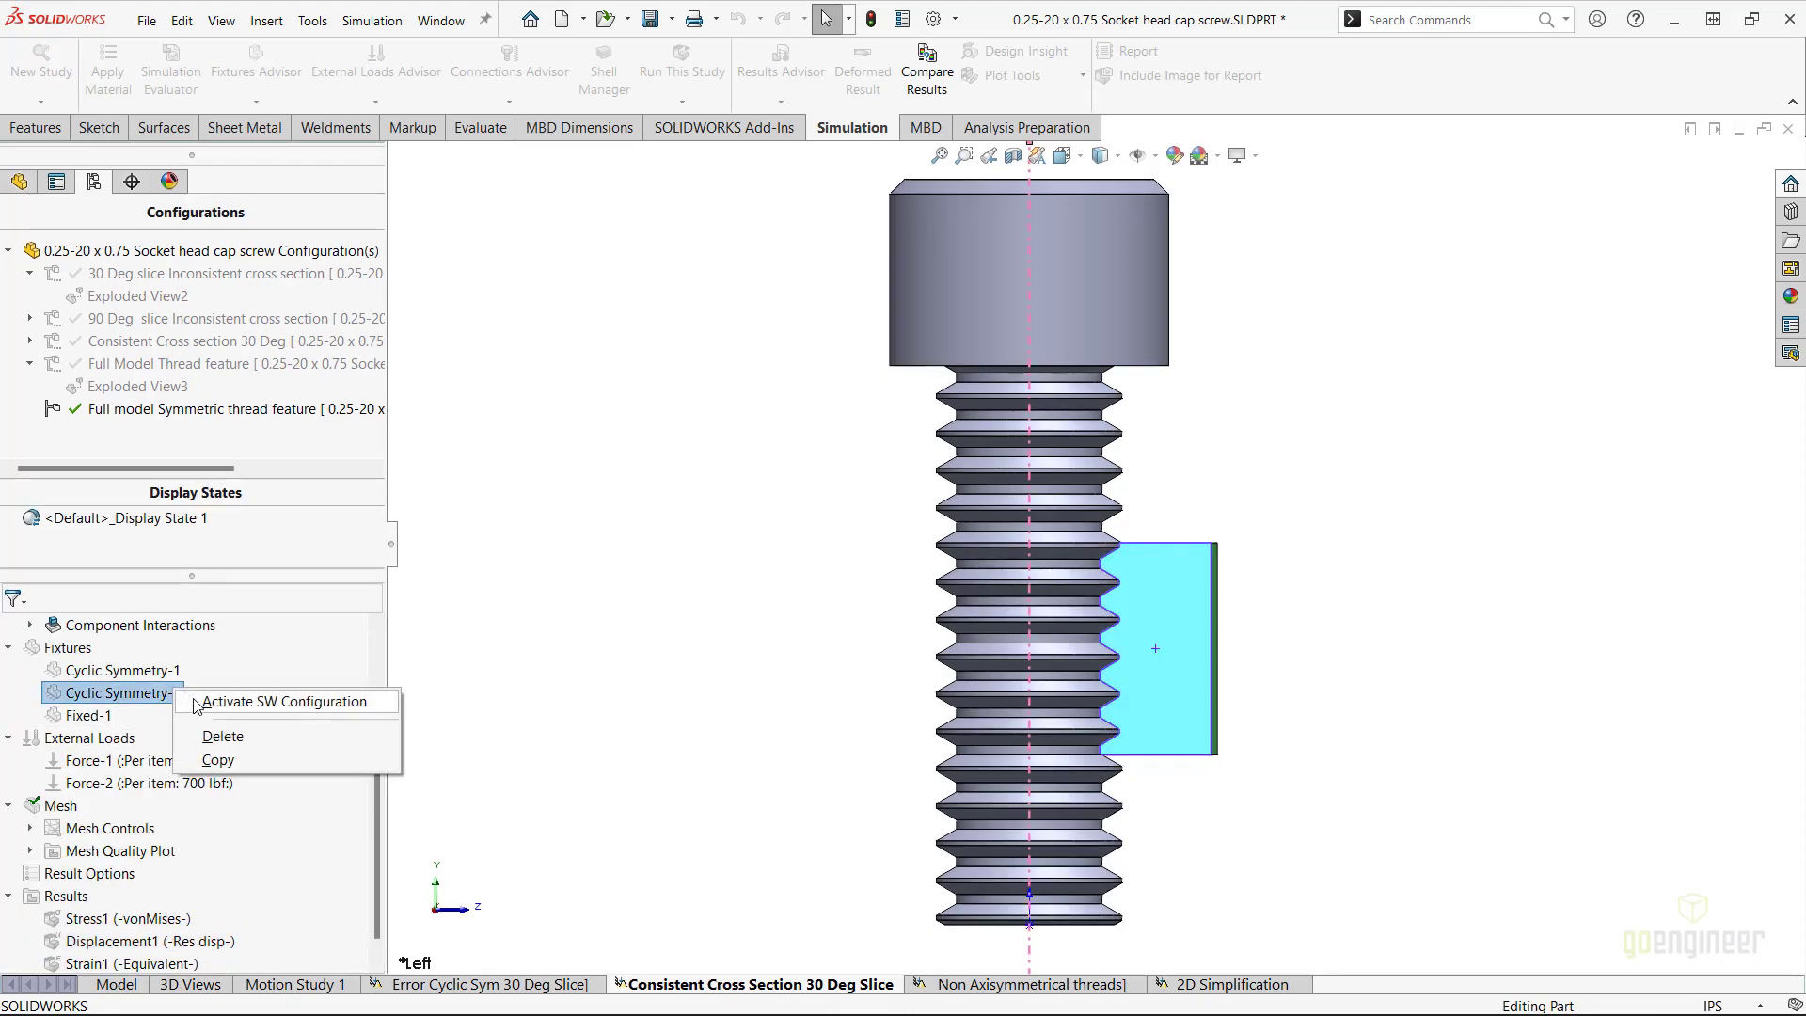
{"action": "left_click", "coordinate": [226, 696]}
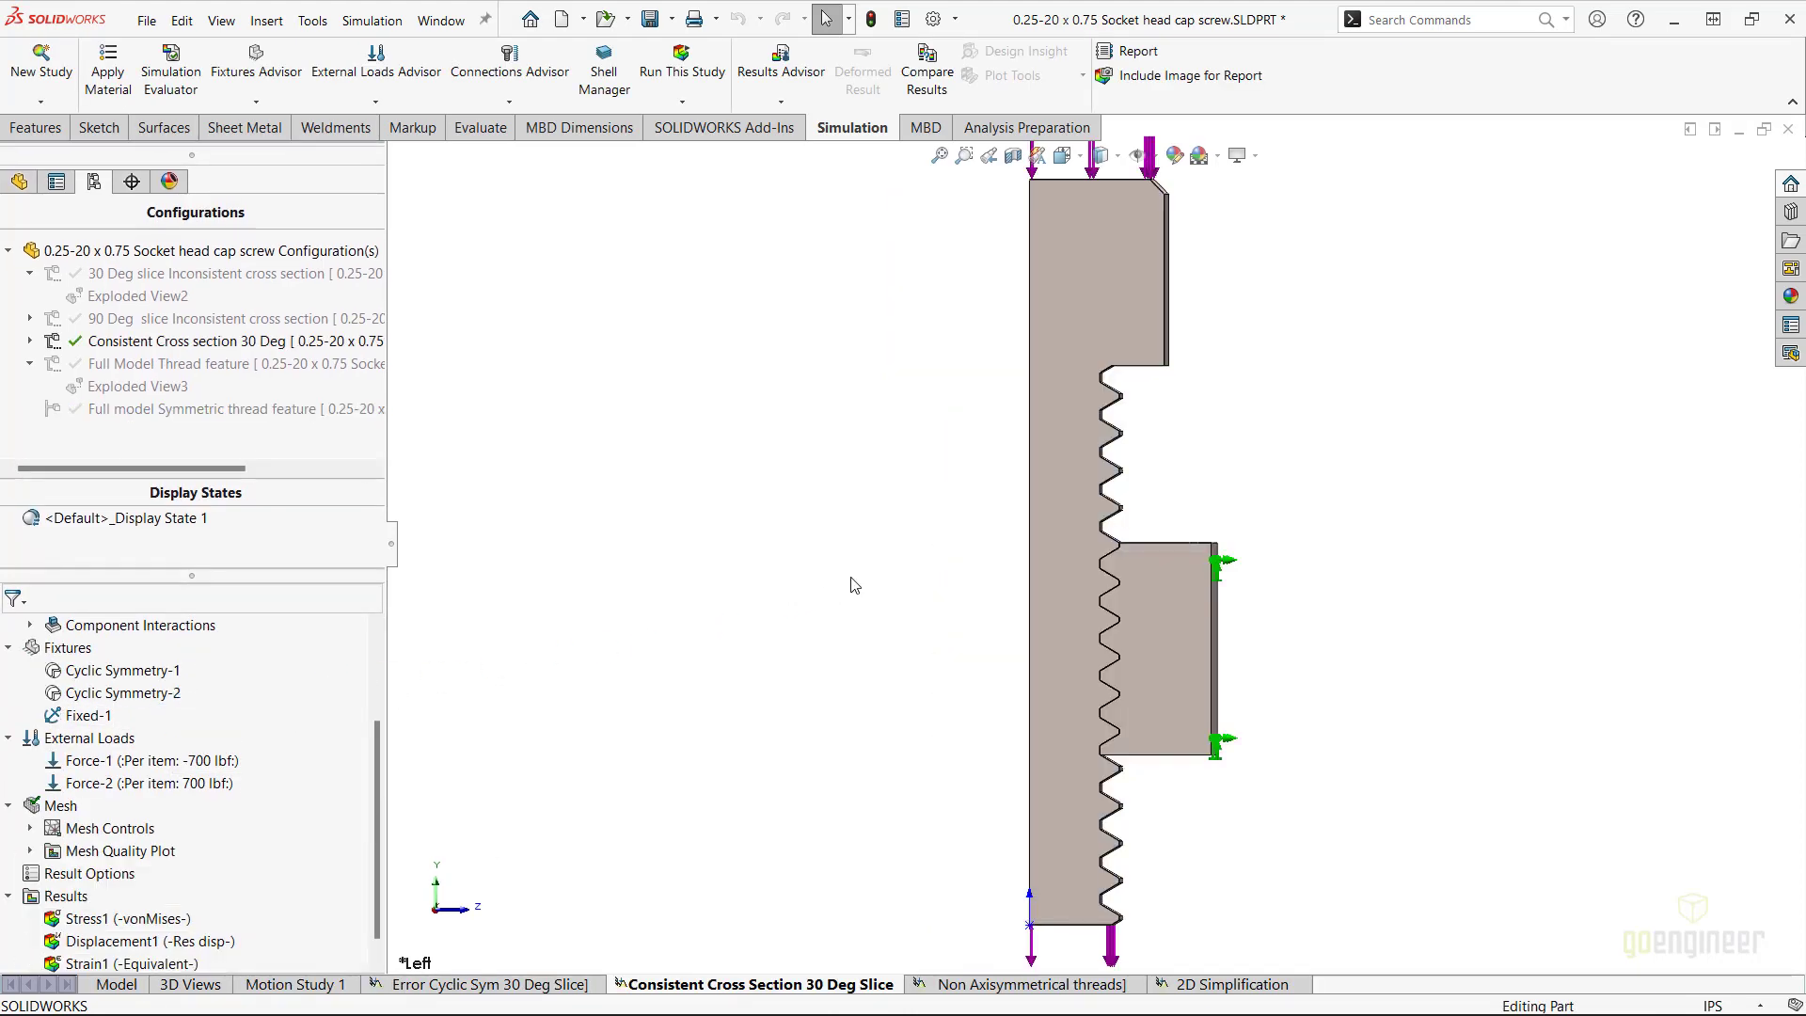
Step: Orbit the 30° slice and highlight the Cyclic Symmetry-1, Cyclic Symmetry-2 and Force-1 faces
{"action": "middle_click_drag", "start_coordinate": [1062, 565], "coordinate": [950, 282]}
{"action": "scroll", "coordinate": [1276, 605], "scroll_direction": "down", "scroll_amount": 2}
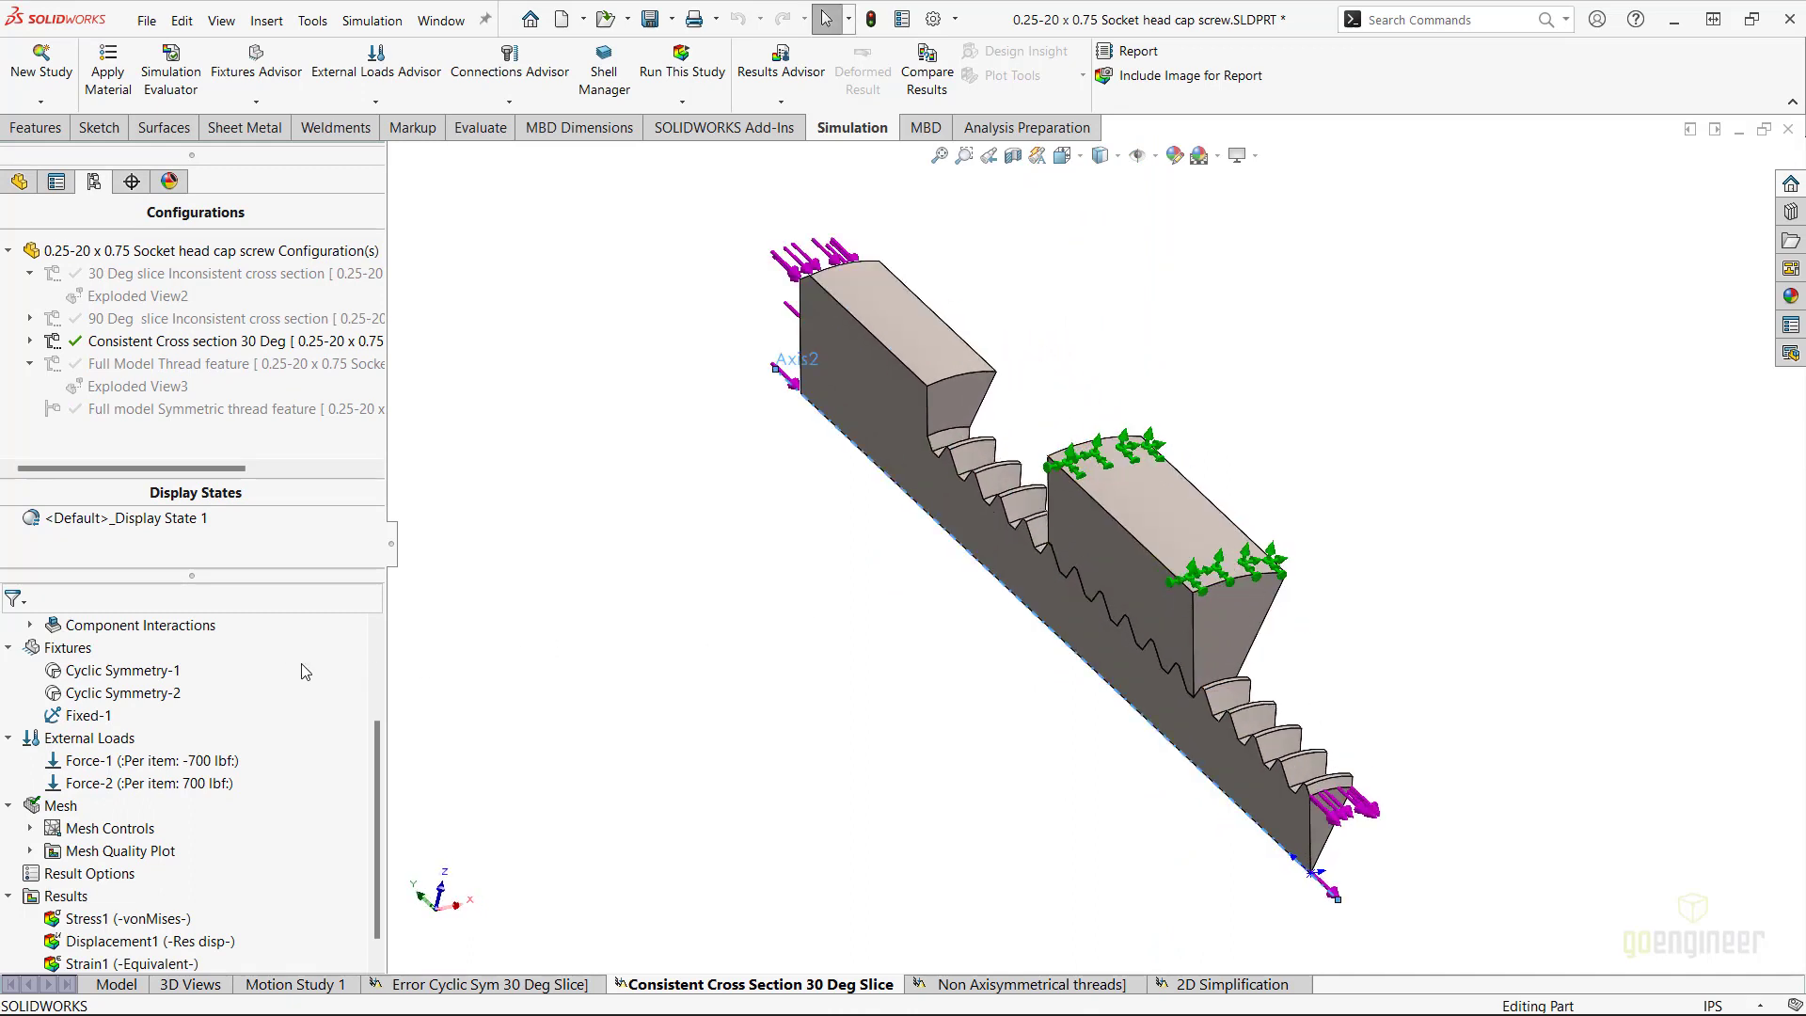
{"action": "left_click", "coordinate": [141, 673]}
{"action": "left_click", "coordinate": [122, 693]}
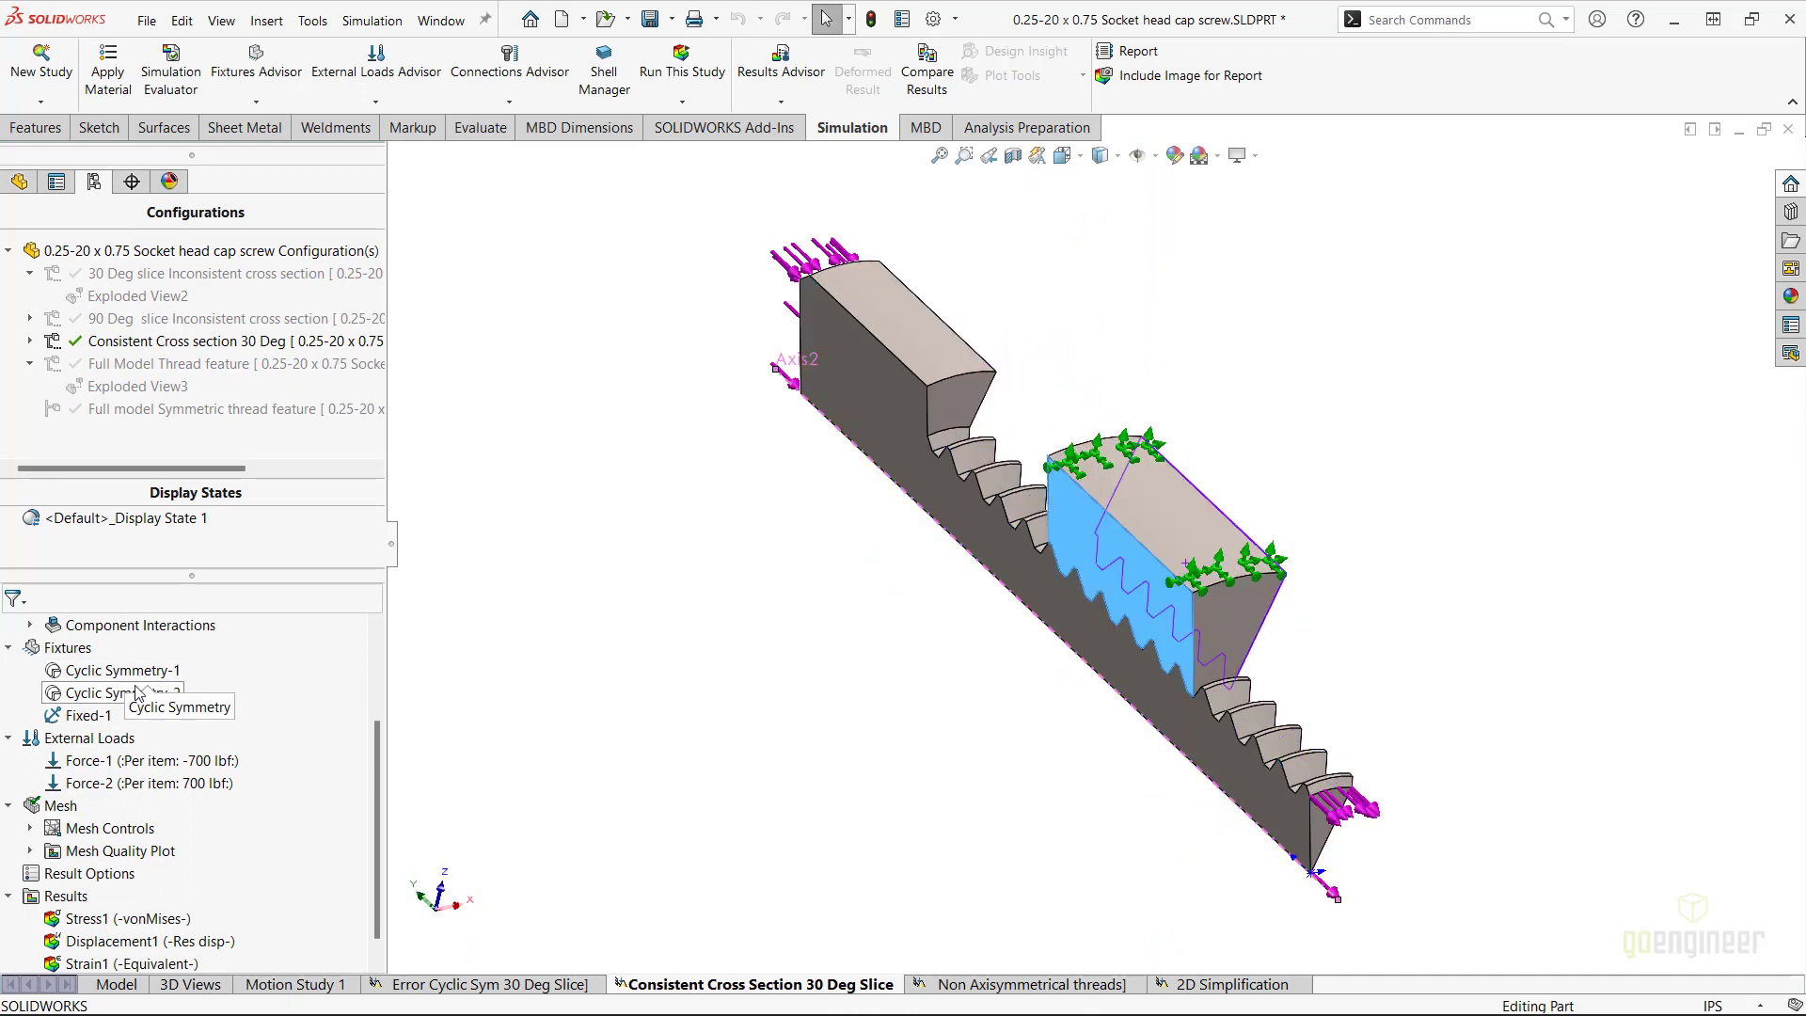
{"action": "left_click", "coordinate": [141, 670]}
{"action": "left_click", "coordinate": [150, 760]}
{"action": "scroll", "coordinate": [376, 776], "scroll_direction": "down", "scroll_amount": 1}
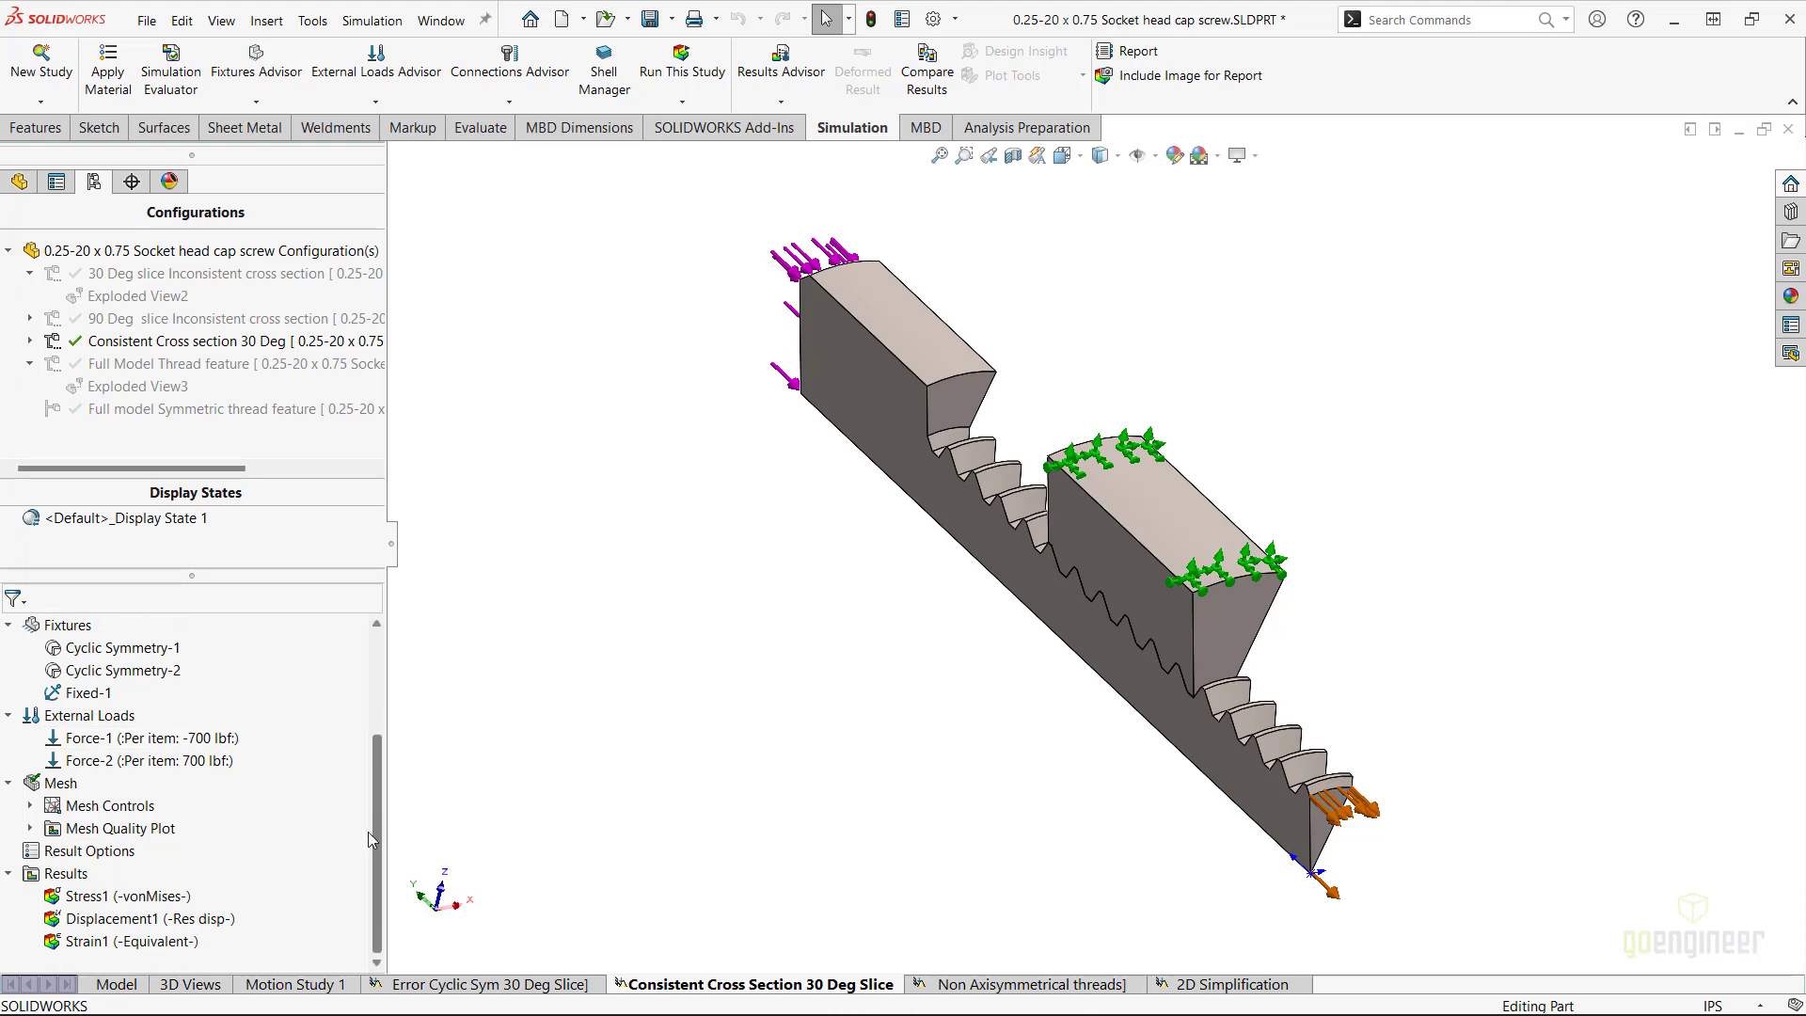
Step: Show the Stress1 von Mises and Displacement1 plots, then go to the Non Axisymmetrical threads study
{"action": "left_click", "coordinate": [123, 901]}
{"action": "double_click", "coordinate": [124, 898]}
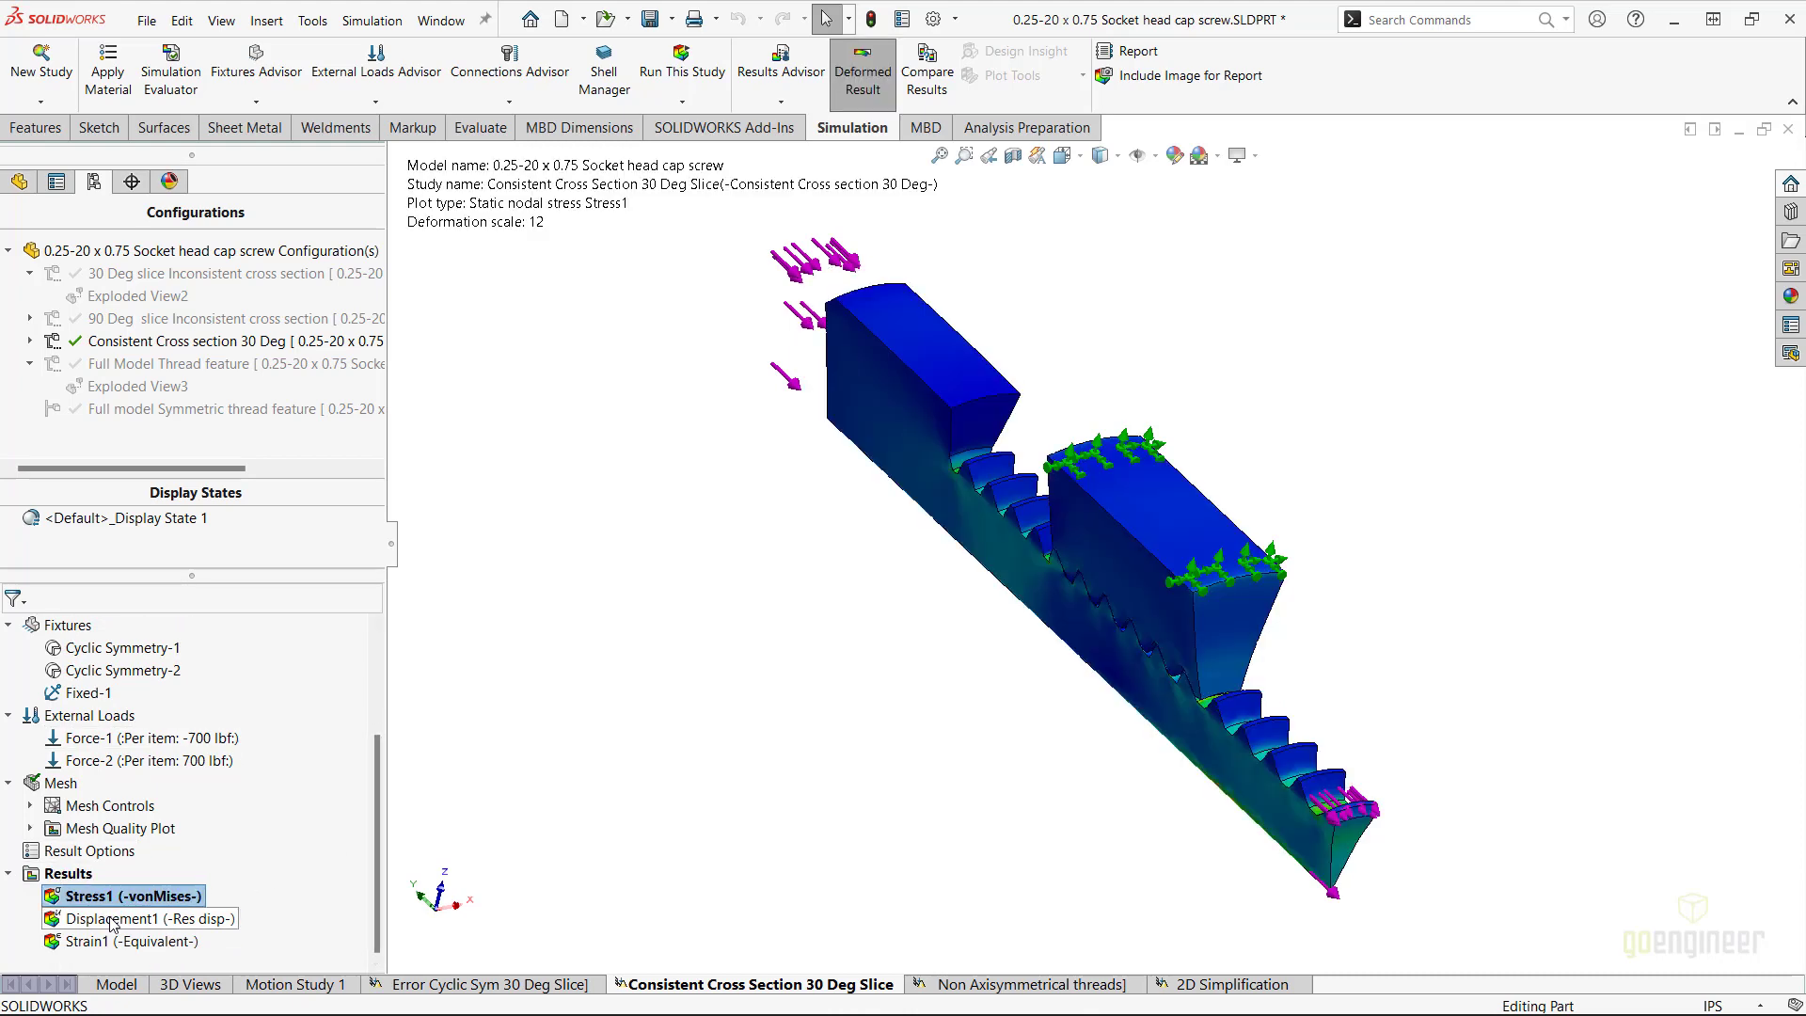
{"action": "middle_click_drag", "start_coordinate": [1072, 703], "coordinate": [497, 837]}
{"action": "double_click", "coordinate": [189, 918]}
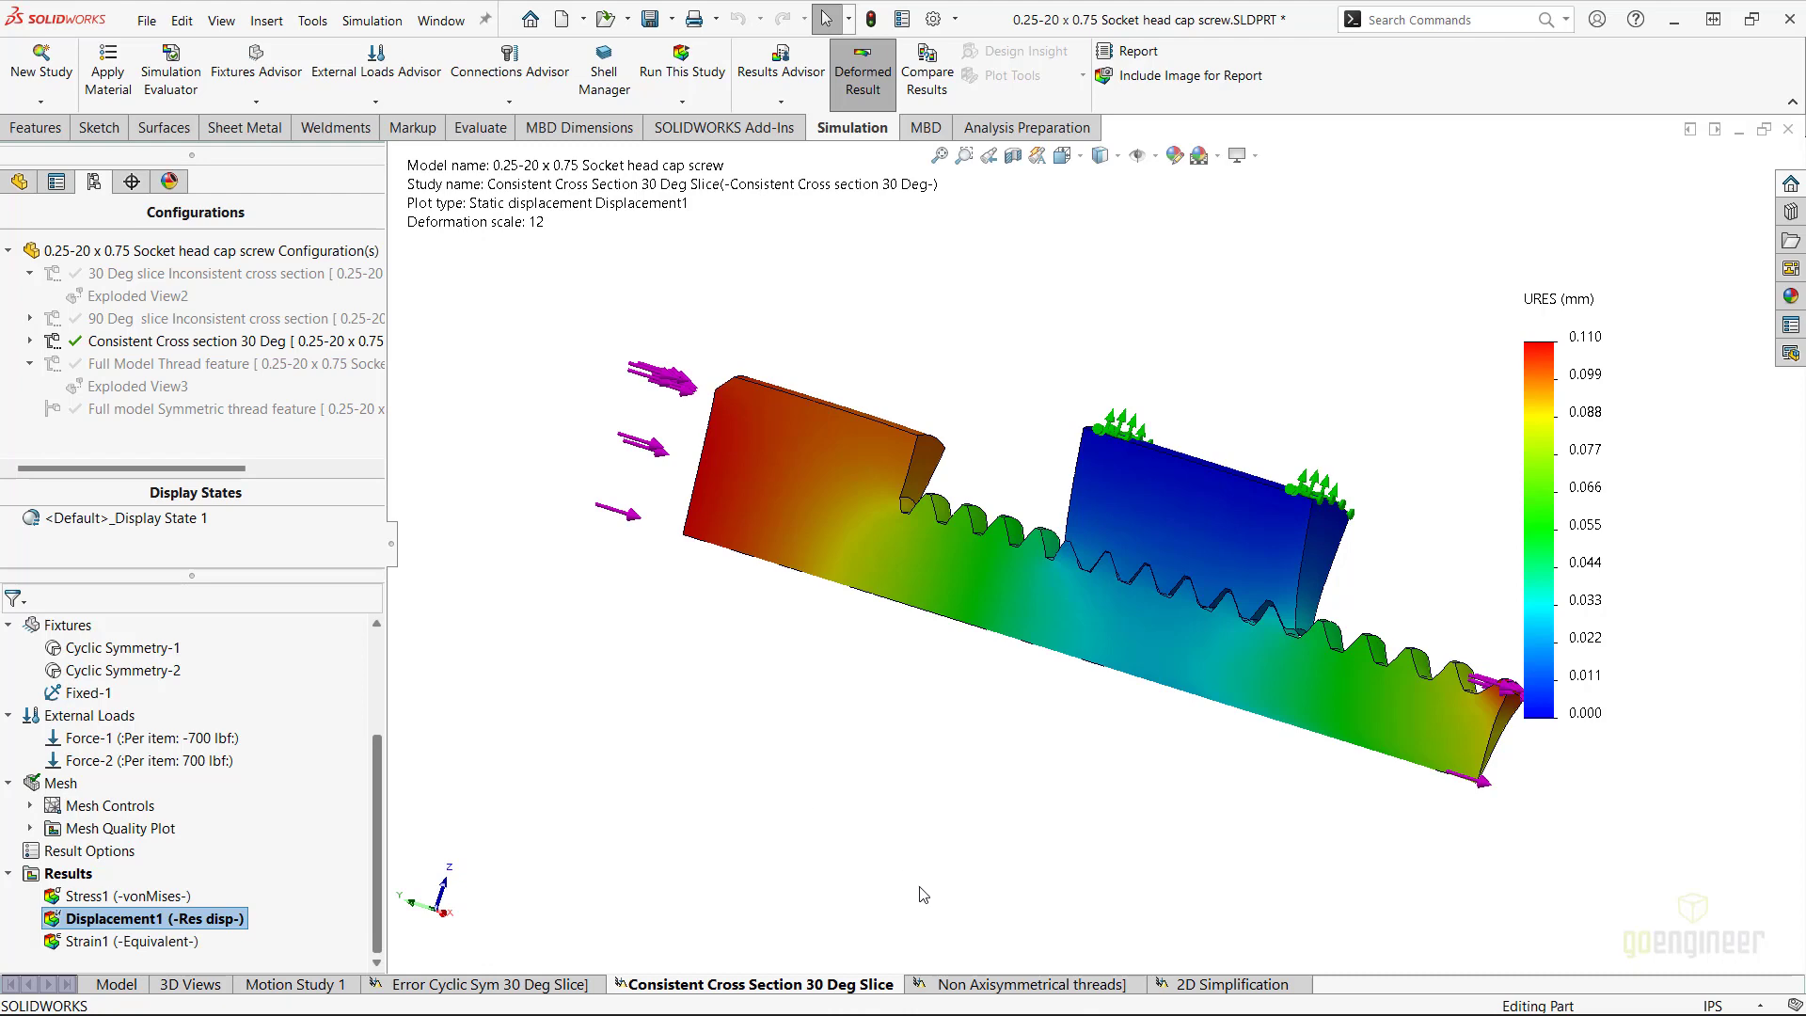
{"action": "left_click", "coordinate": [980, 984]}
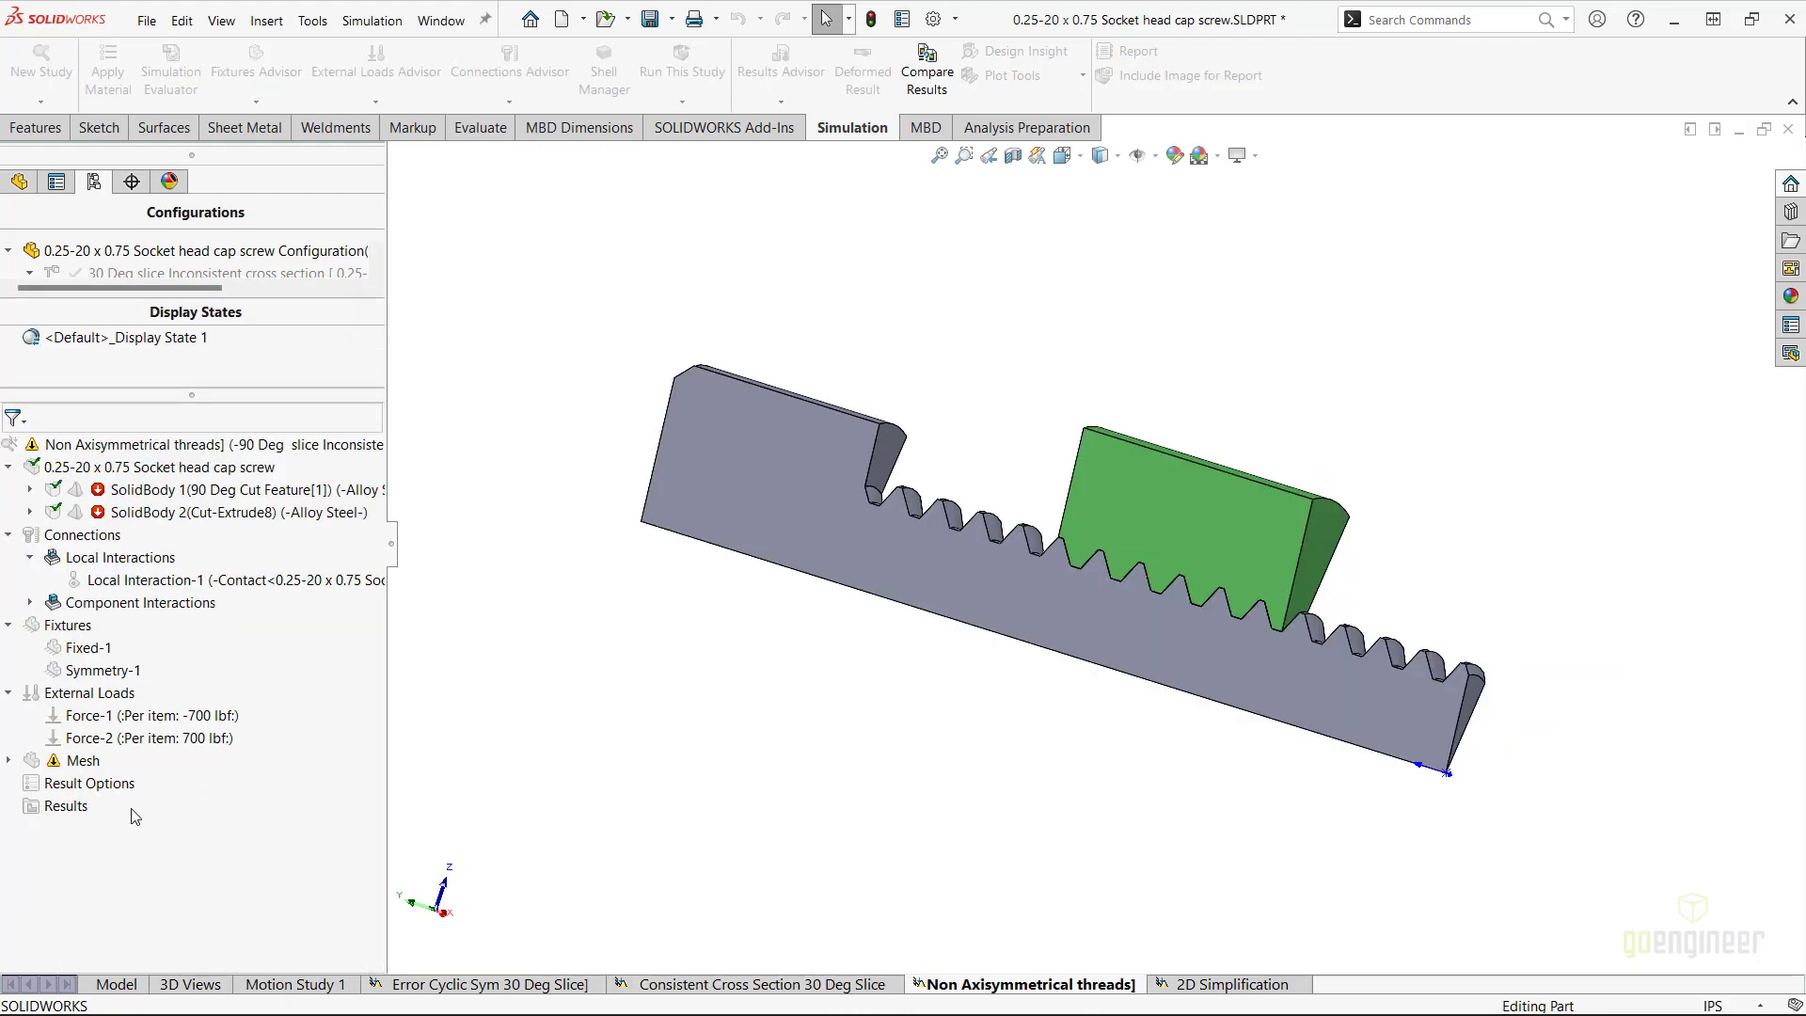
Step: Activate the Non Axisymmetrical threads study's 90 Deg slice configuration, then switch to 2D Simplification
{"action": "right_click", "coordinate": [129, 788]}
{"action": "left_click", "coordinate": [132, 793]}
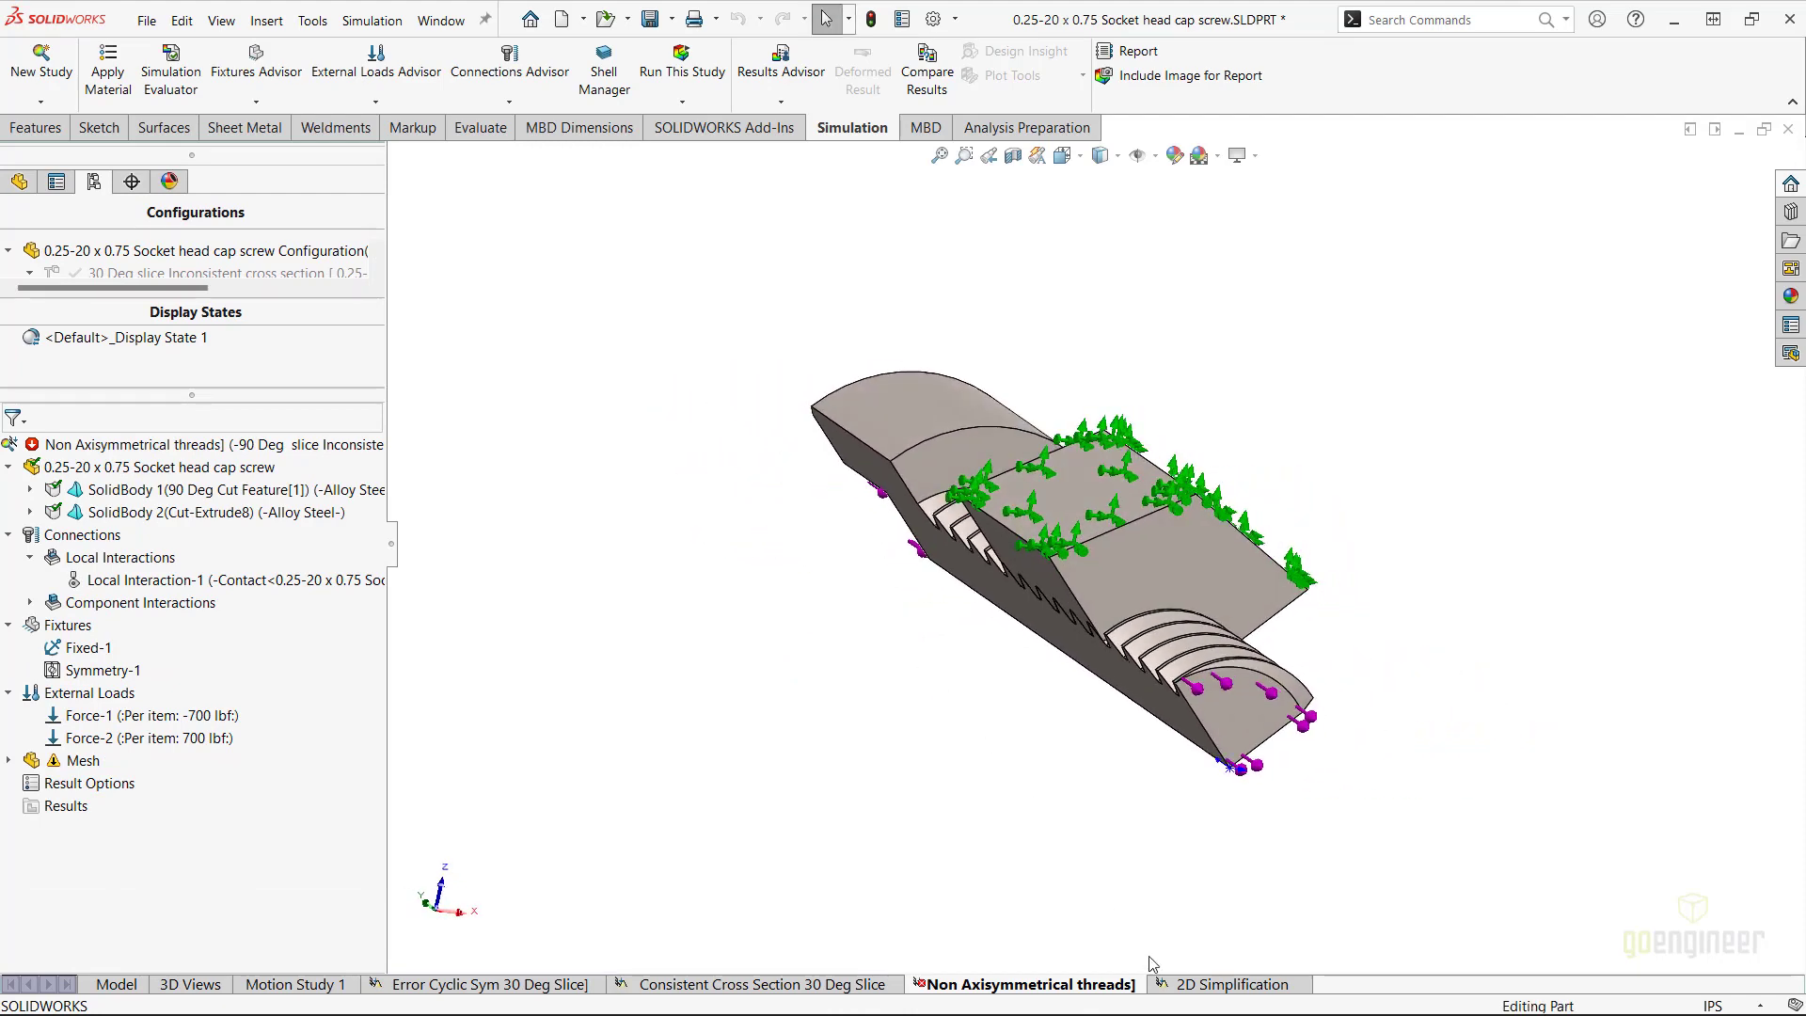
{"action": "left_click", "coordinate": [1184, 985]}
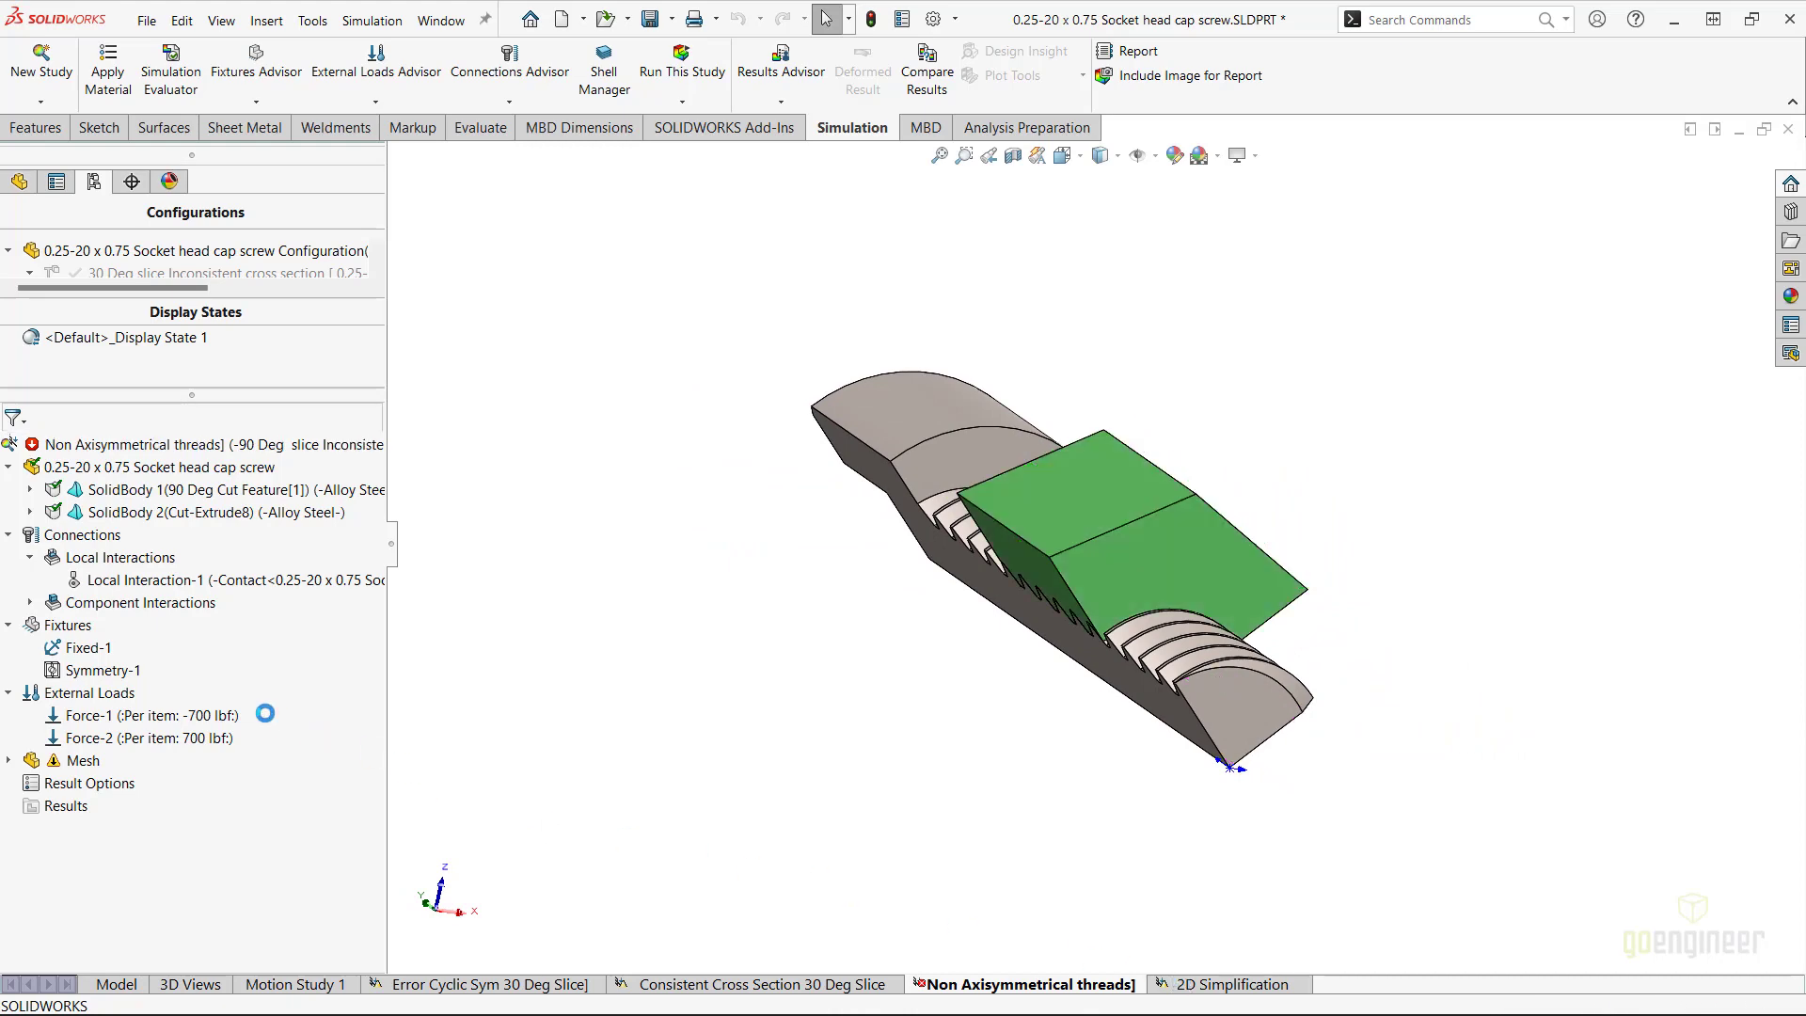
Step: Activate the 2D study's configuration, then show its Stress1 and Displacement1 plots (0.010 mm peak)
{"action": "right_click", "coordinate": [184, 590]}
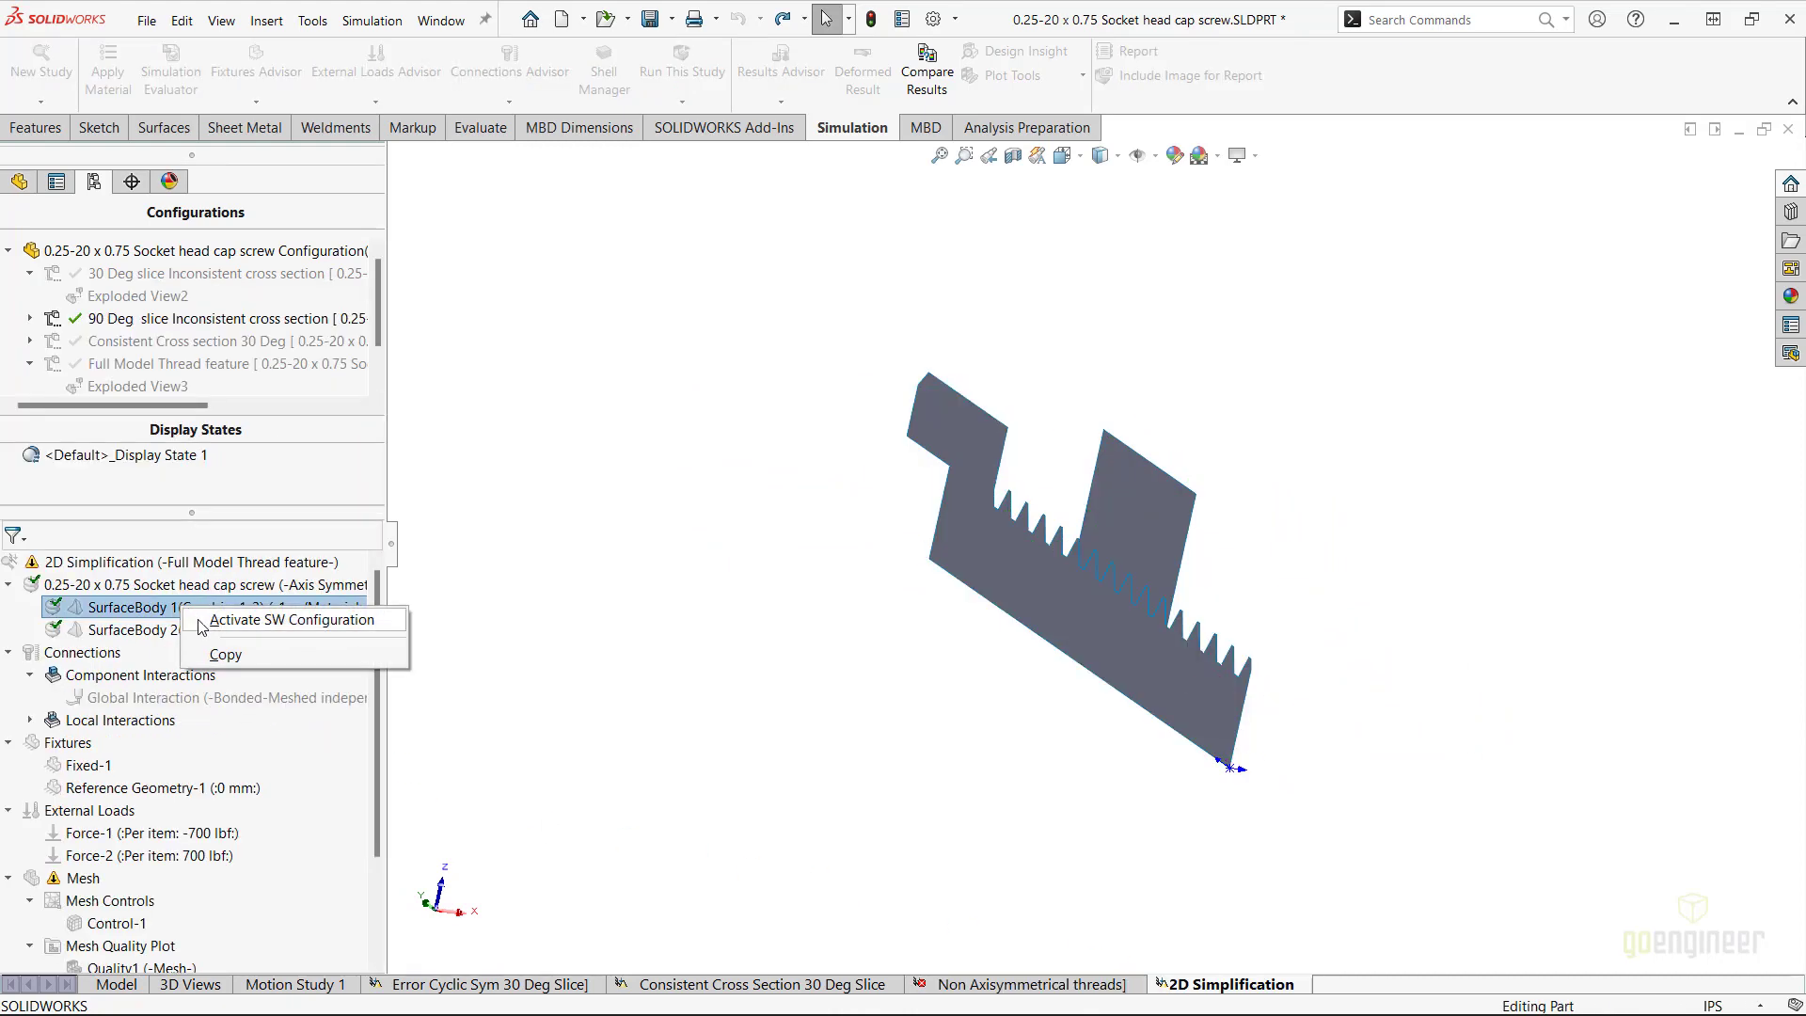
{"action": "left_click", "coordinate": [201, 623]}
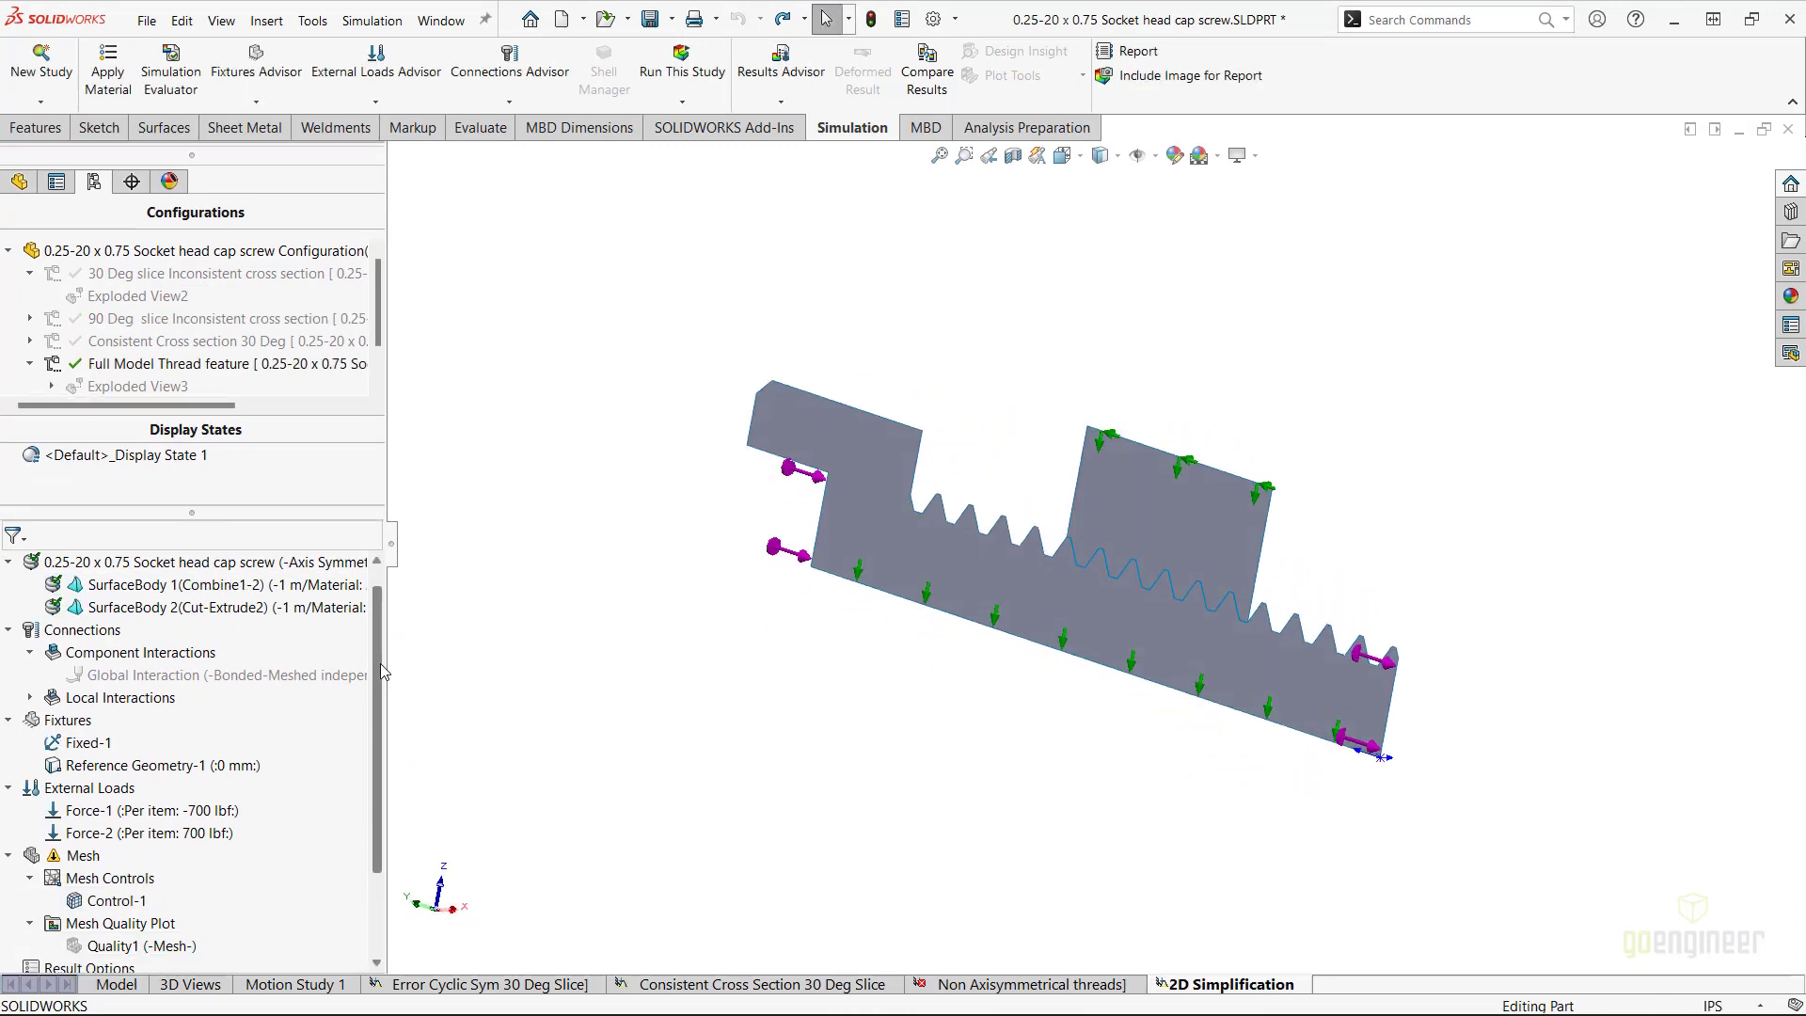
{"action": "scroll", "coordinate": [383, 671], "scroll_direction": "down", "scroll_amount": 2}
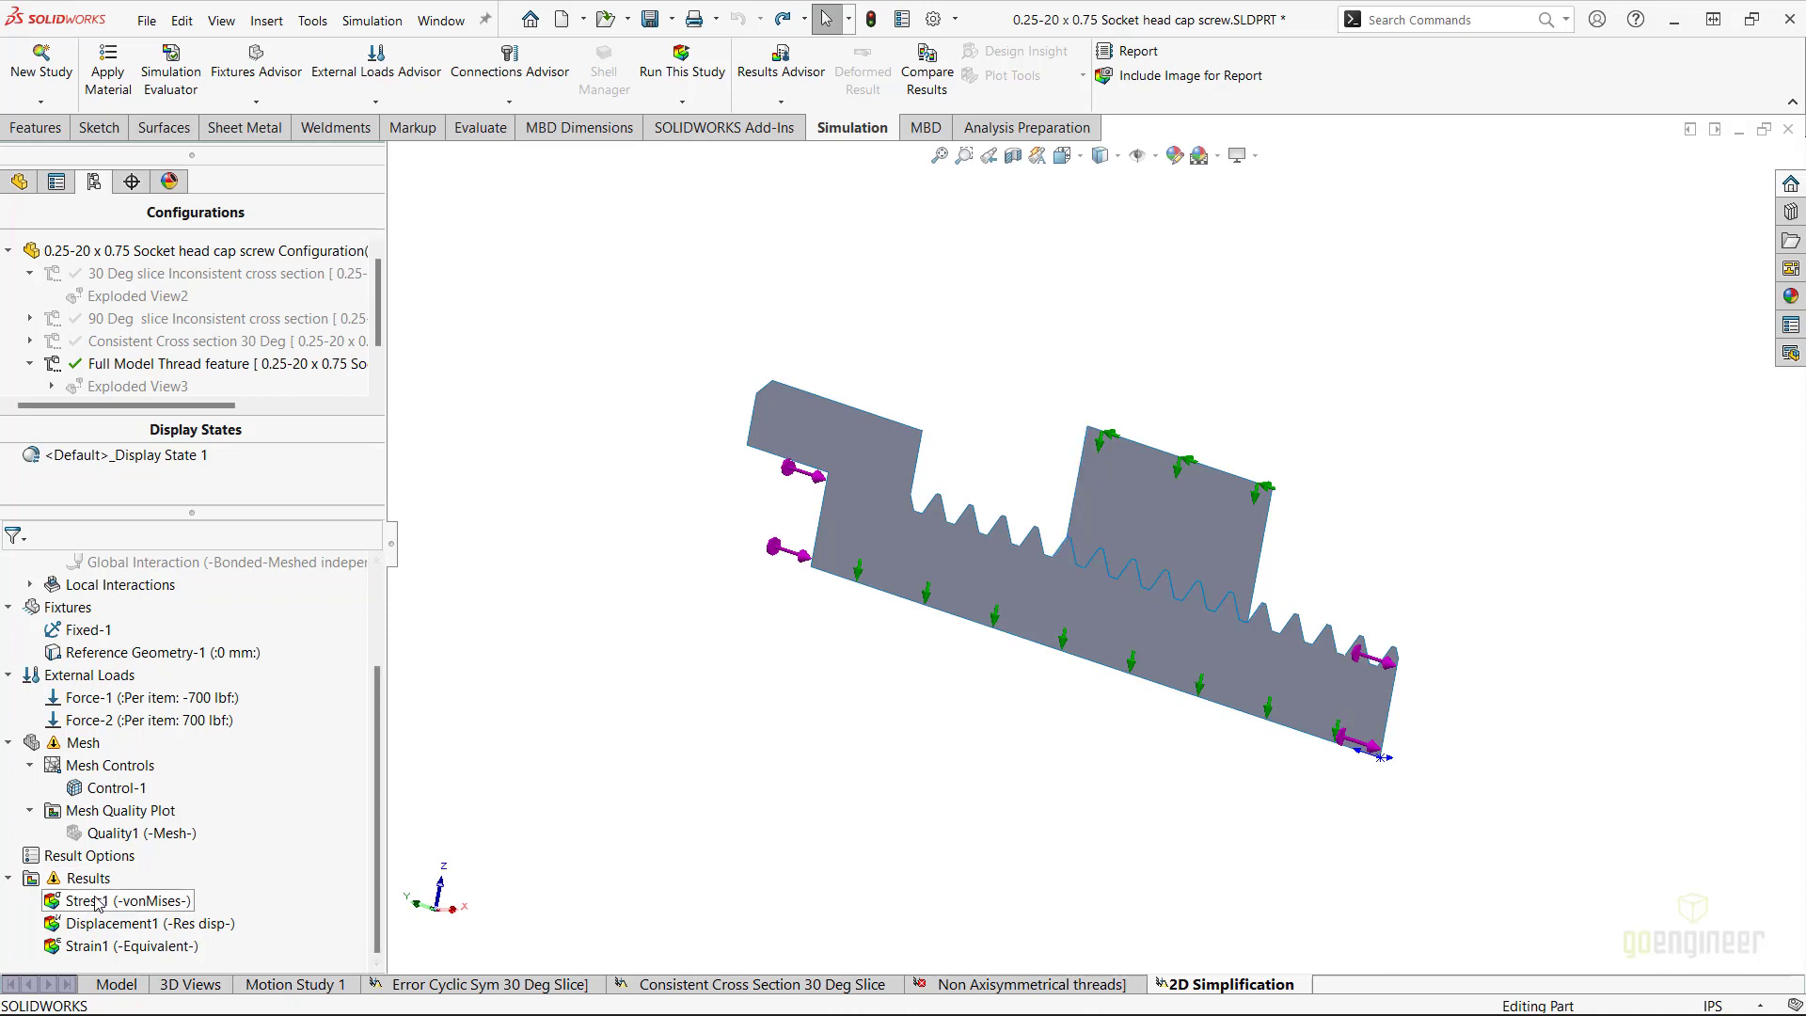
{"action": "double_click", "coordinate": [97, 901]}
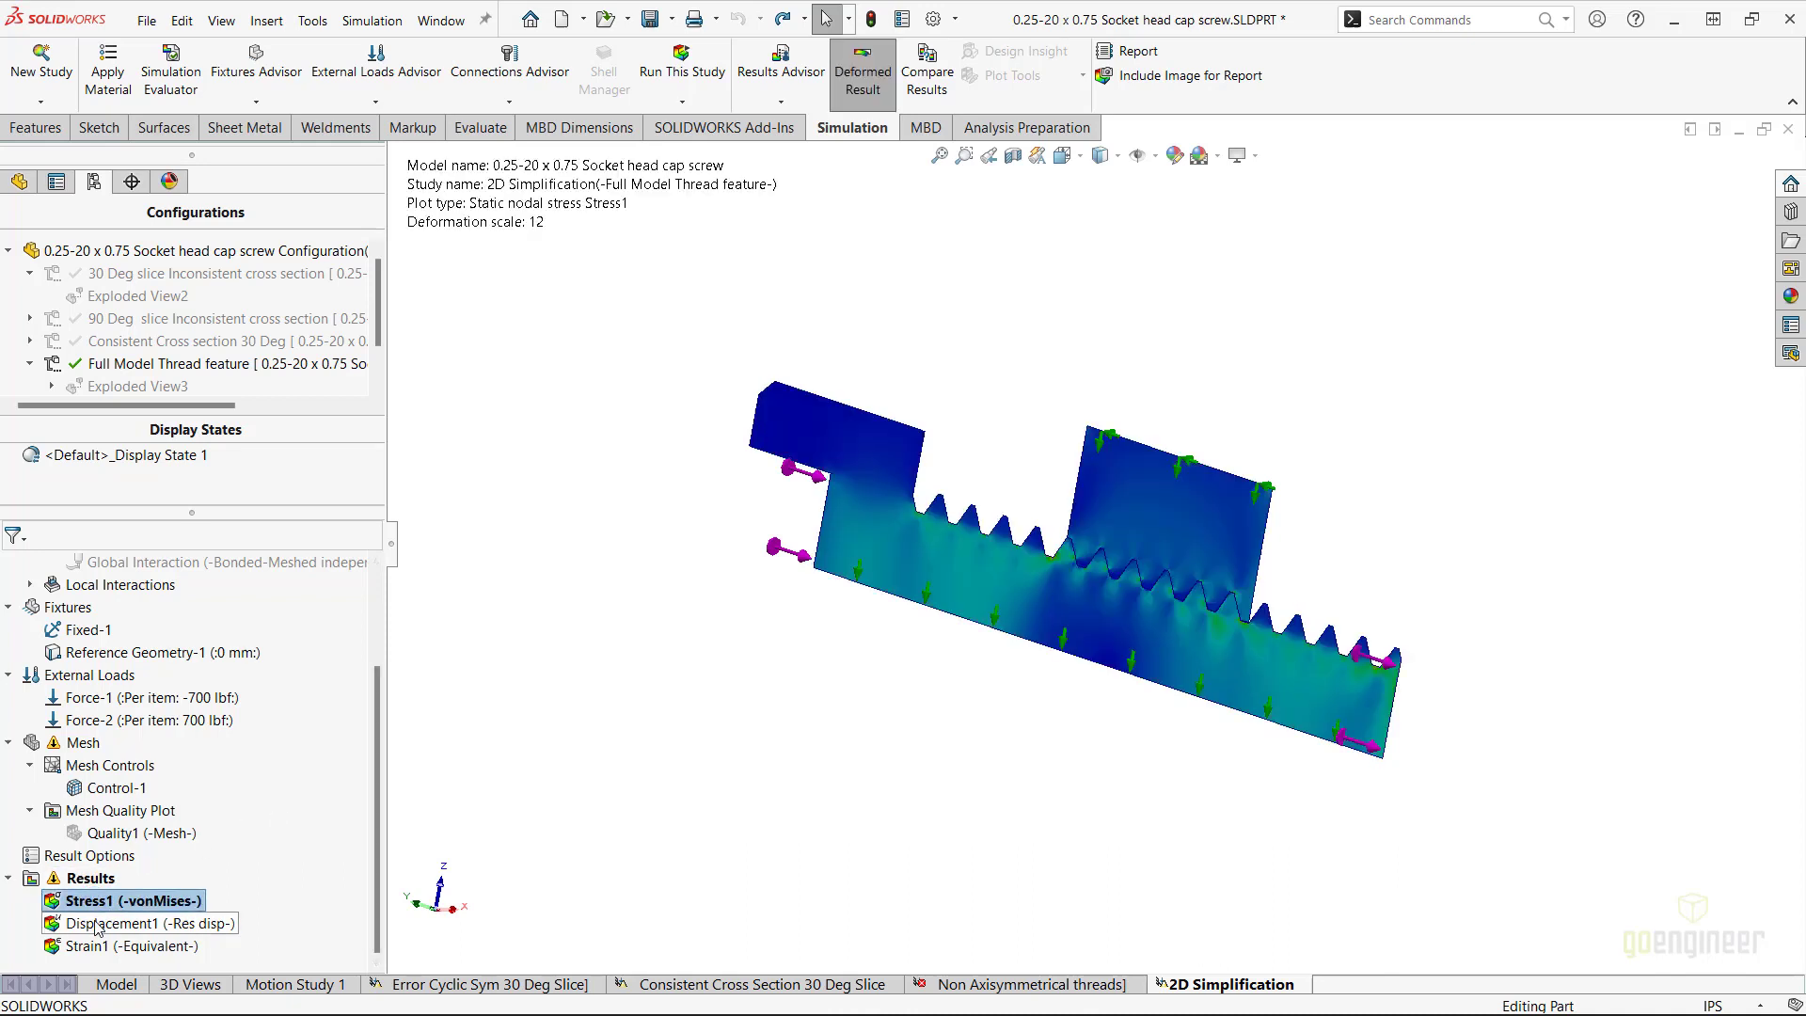
{"action": "double_click", "coordinate": [96, 924]}
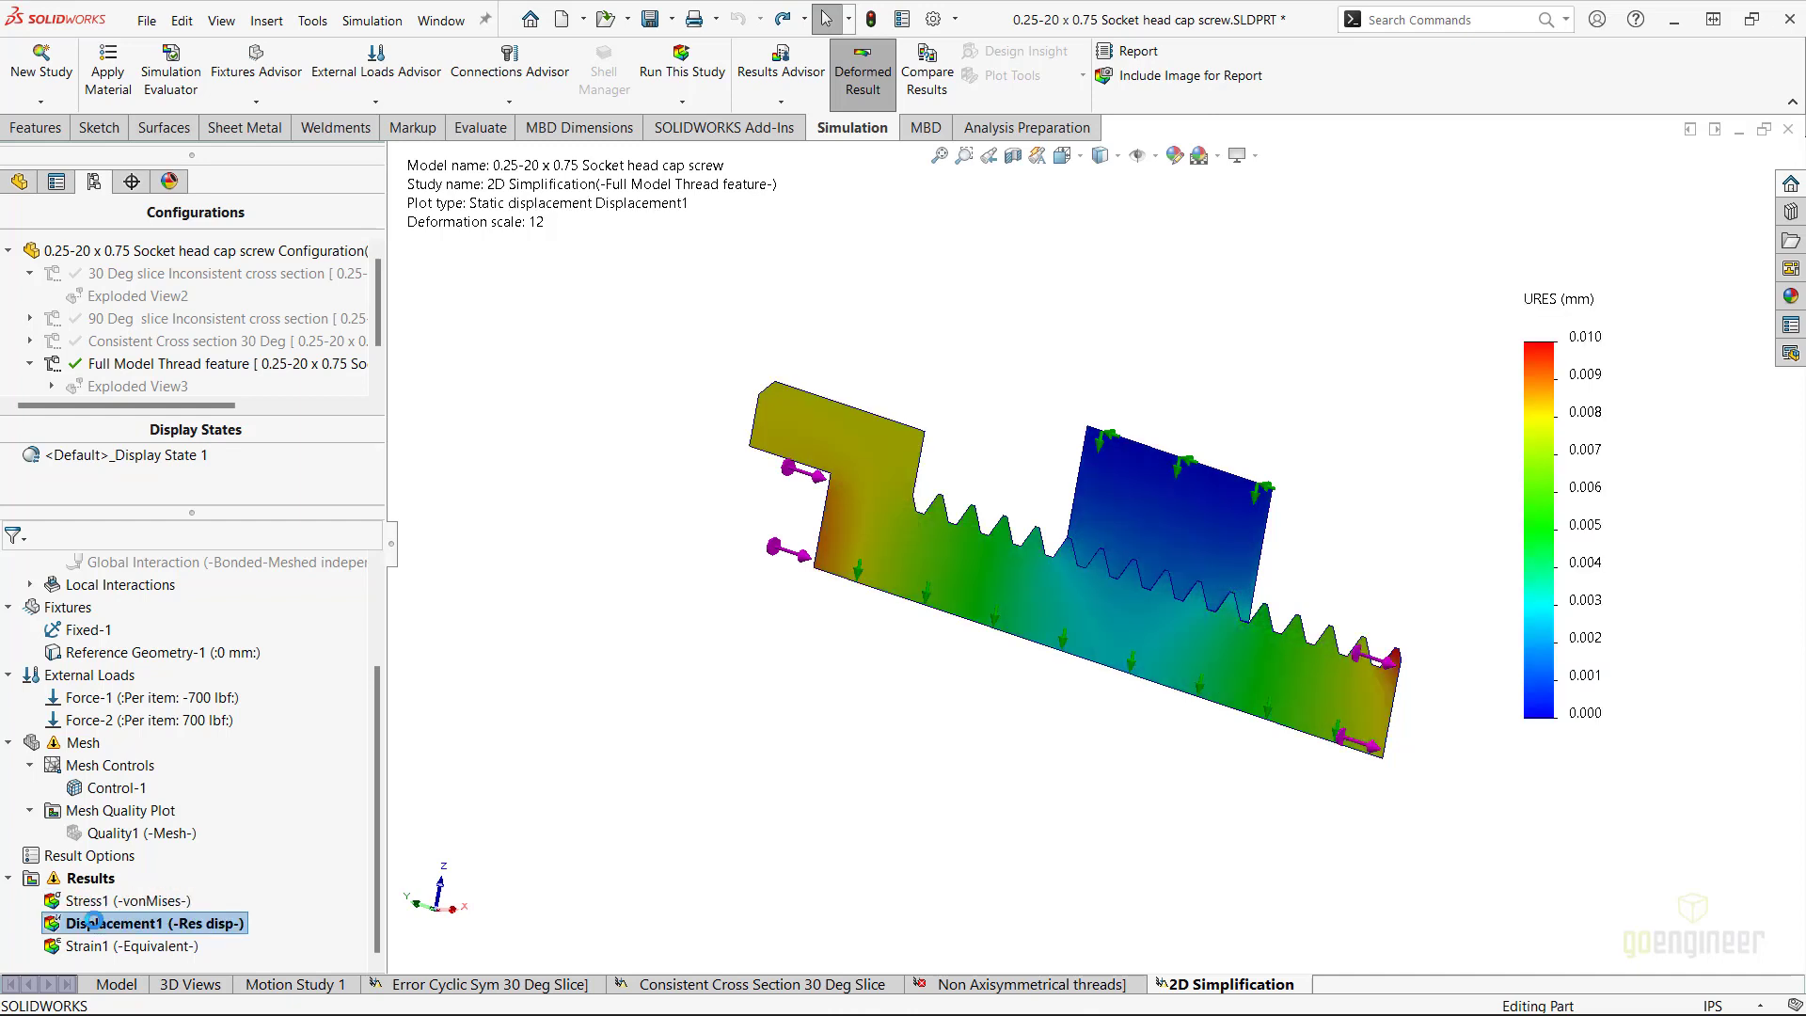